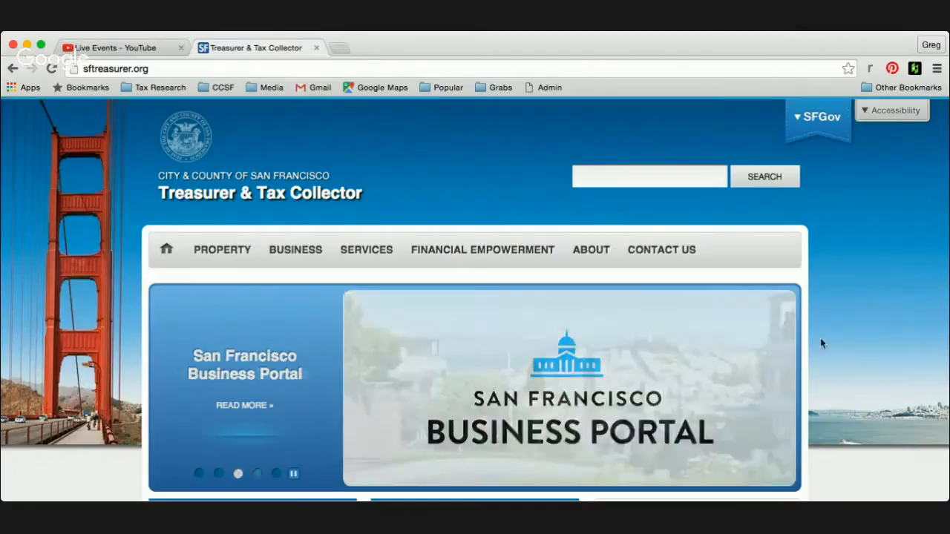
Open the 'File Online: Gross Receipts Tax & Payroll Expense' news release and read down to Enter Filing.
scroll(885, 330, down, 3)
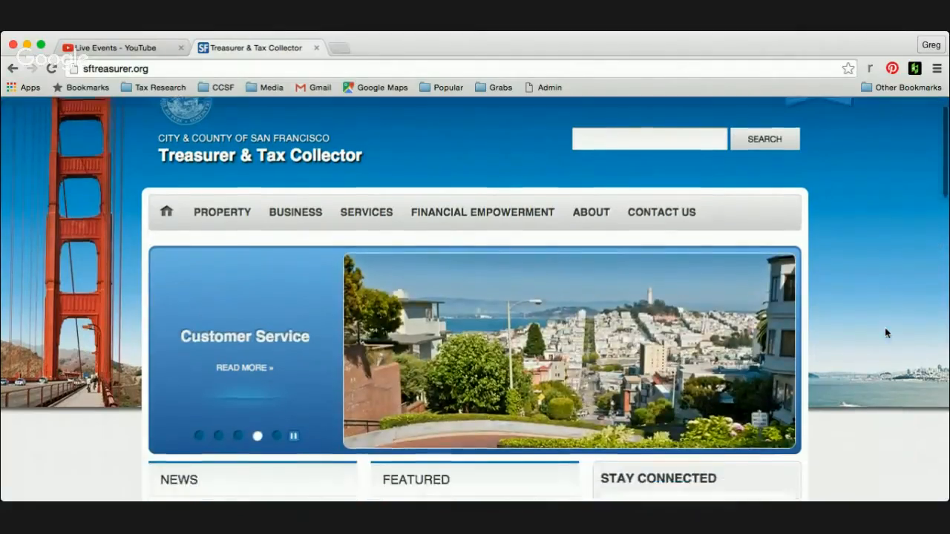
scroll(884, 328, down, 4)
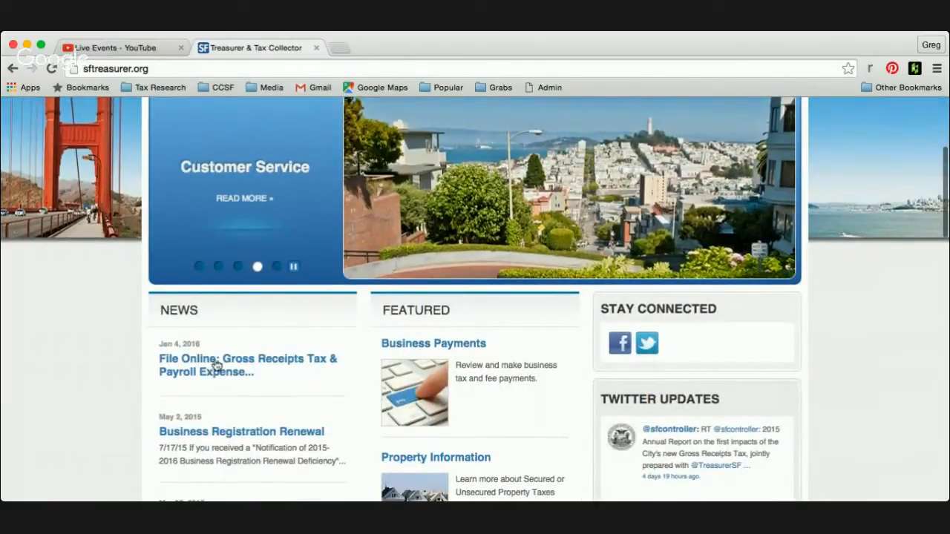
click(216, 364)
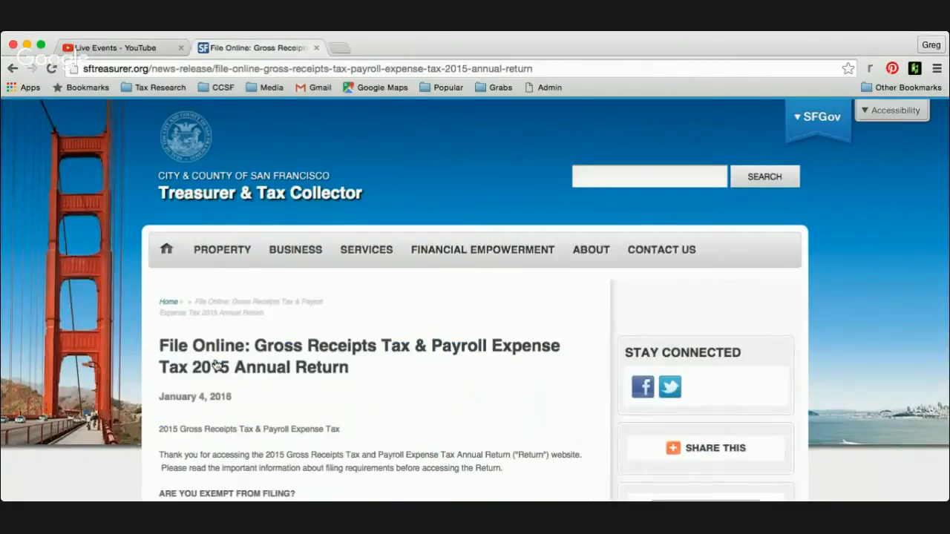
scroll(380, 383, down, 3)
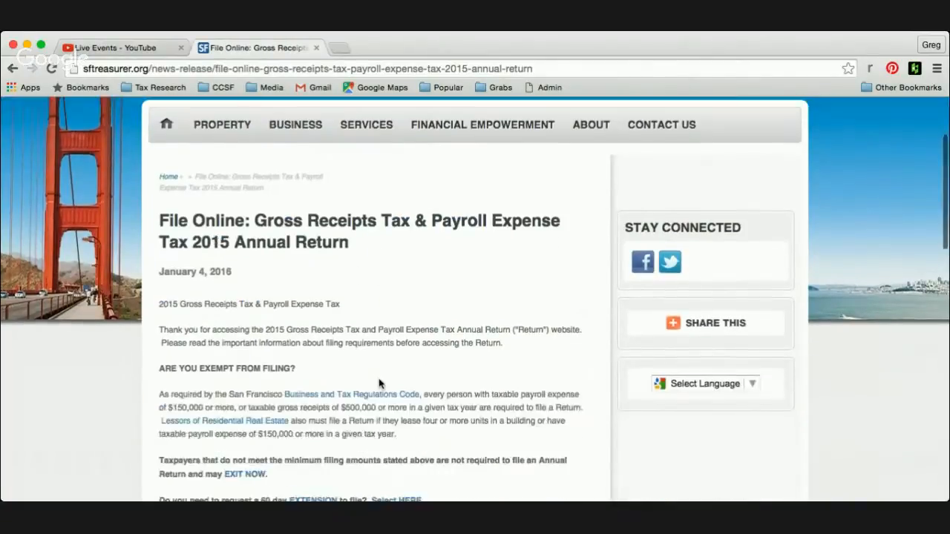
scroll(379, 384, down, 2)
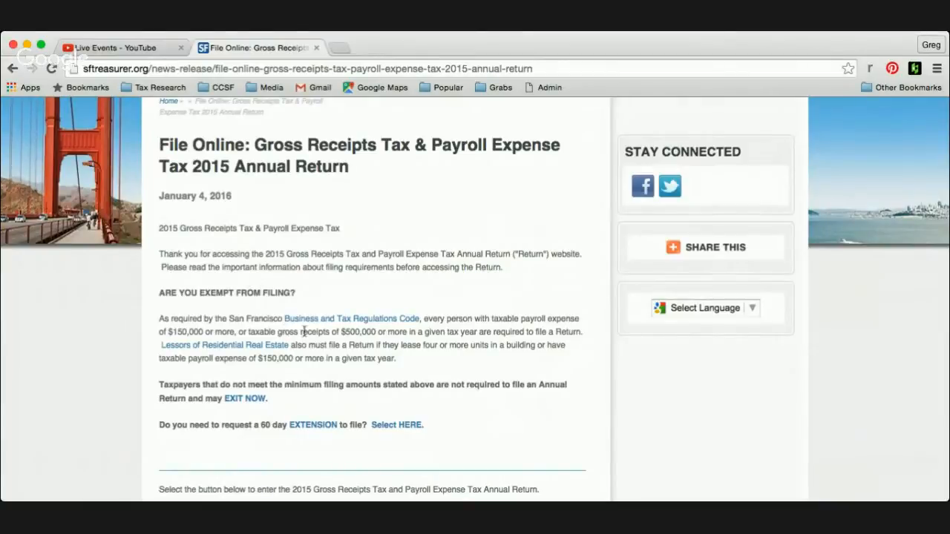
drag(170, 332, 450, 338)
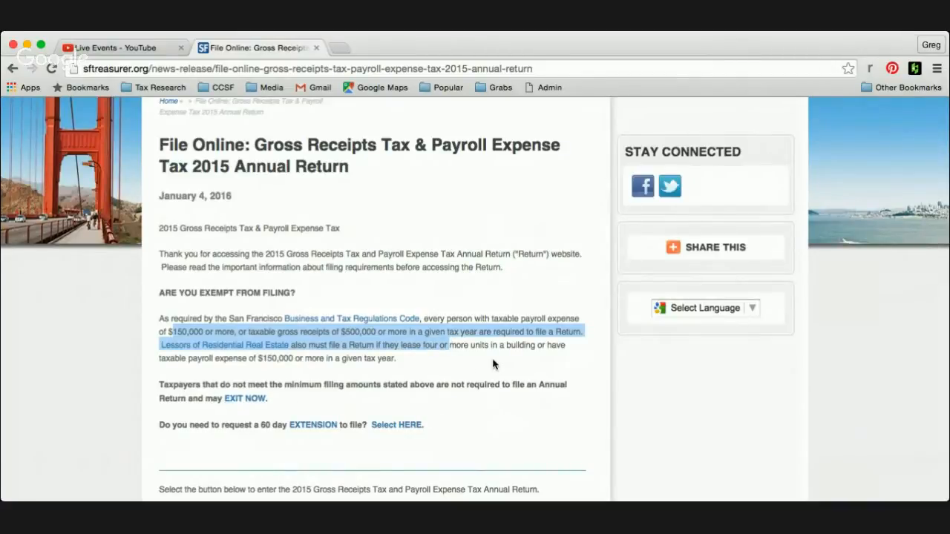
click(484, 401)
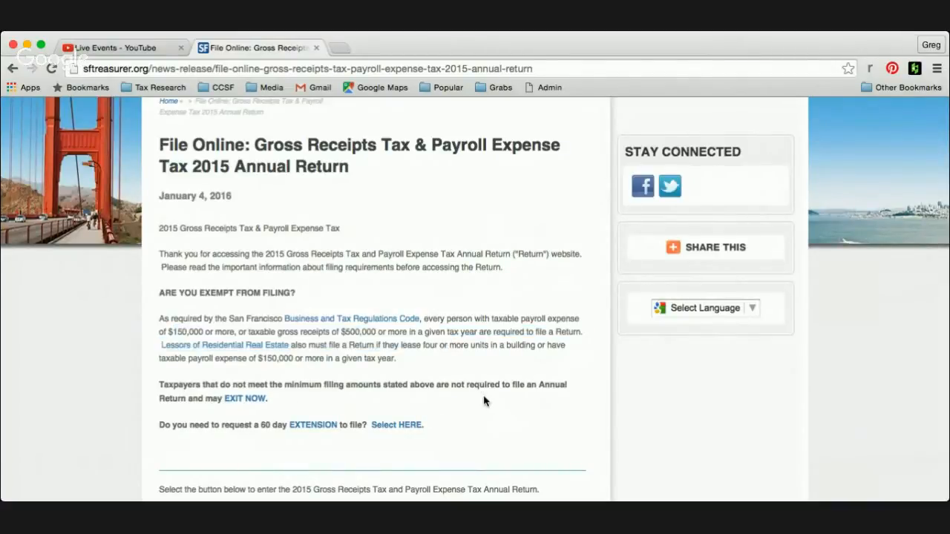
scroll(484, 401, down, 3)
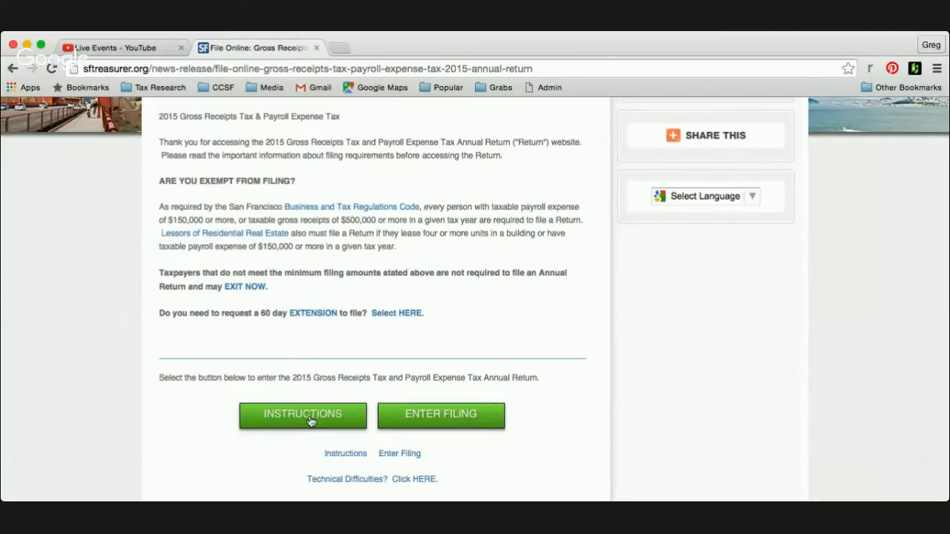
Enter the 2015 filing and review the instructions, noting the 02-29-2016 due date and required items.
click(453, 418)
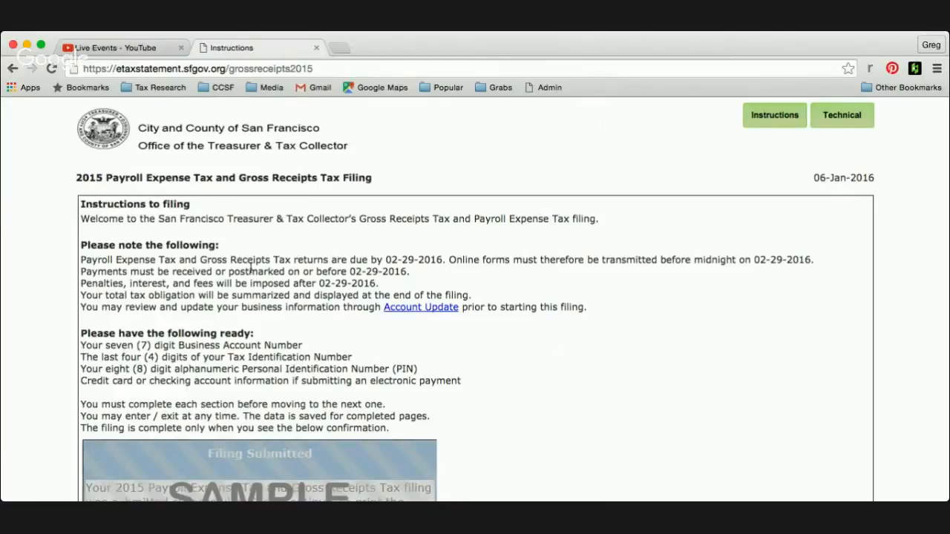
scroll(162, 222, down, 2)
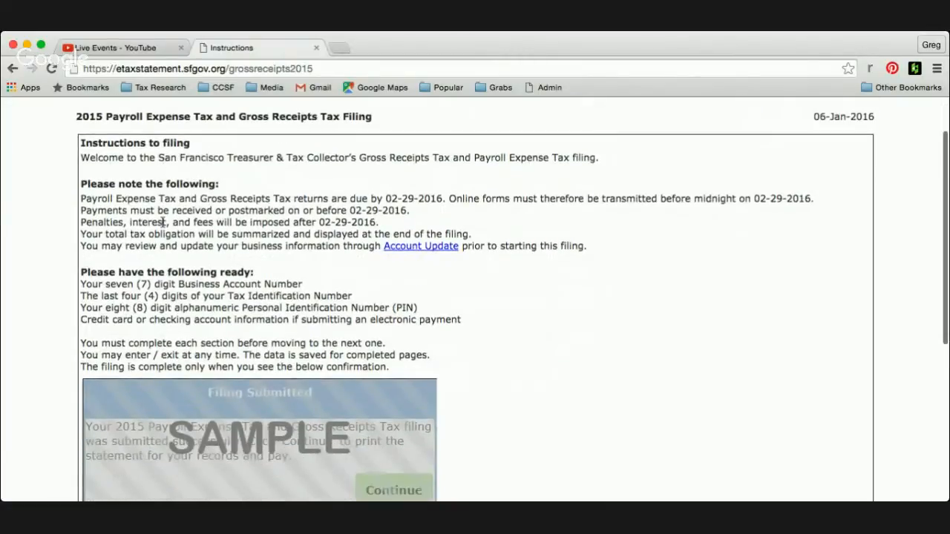
drag(386, 199, 443, 200)
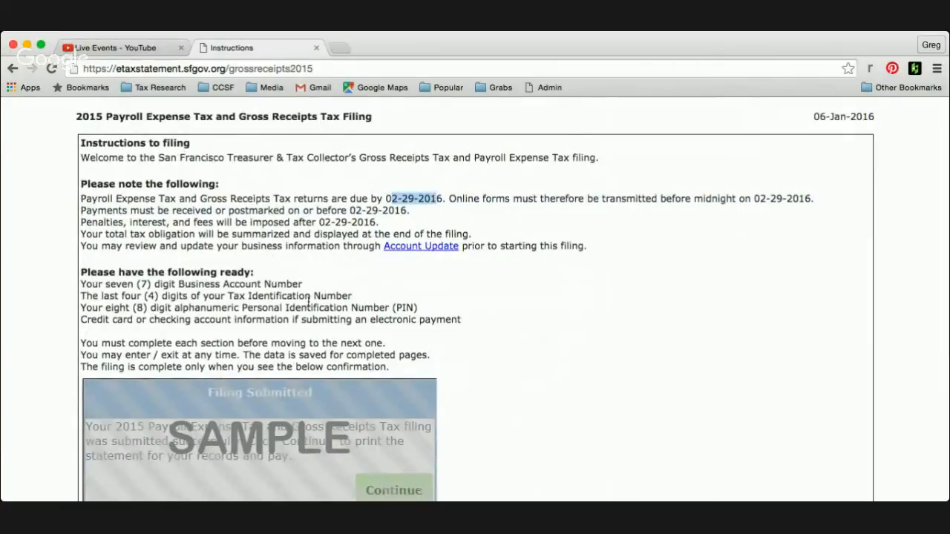
scroll(309, 301, down, 1)
scroll(309, 300, down, 2)
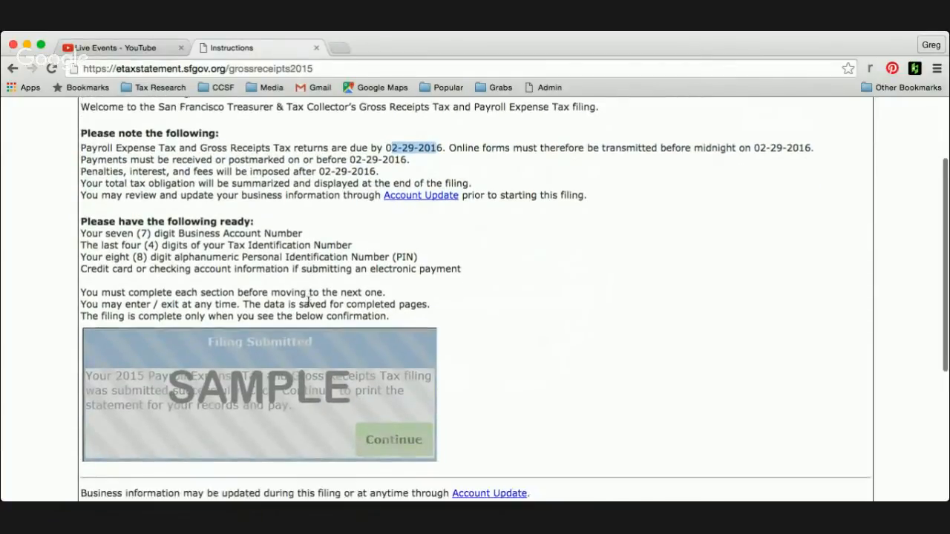
drag(155, 231, 182, 268)
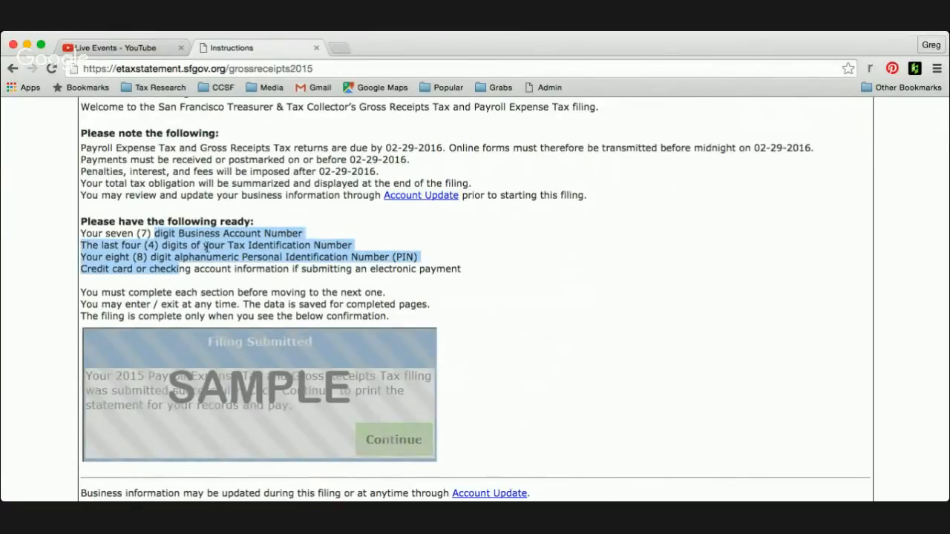
click(181, 261)
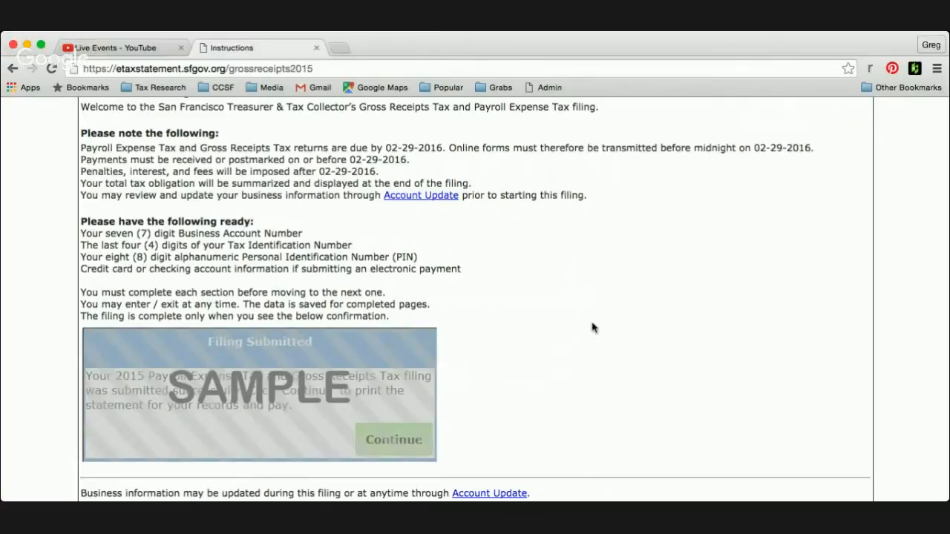
Scroll down to the login form and select the Business Account Number field.
scroll(593, 327, down, 2)
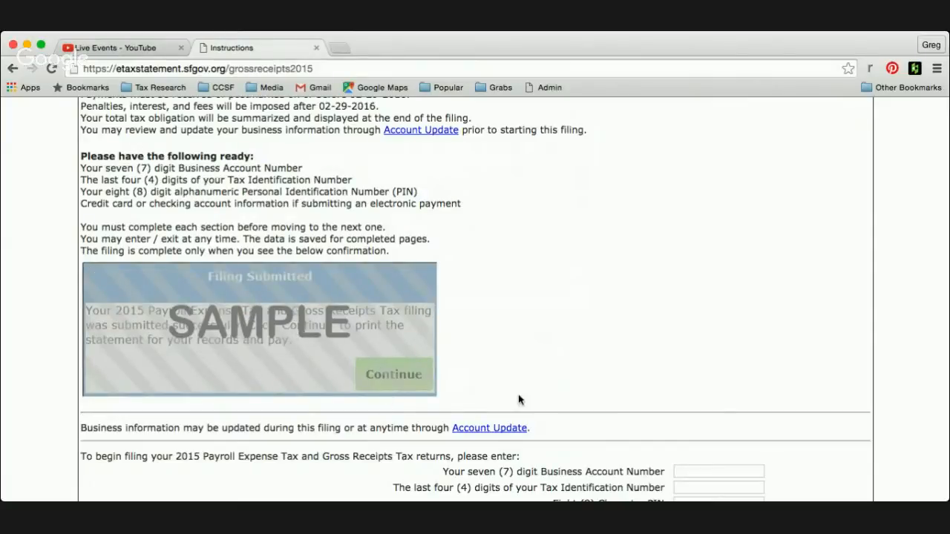
scroll(518, 401, down, 1)
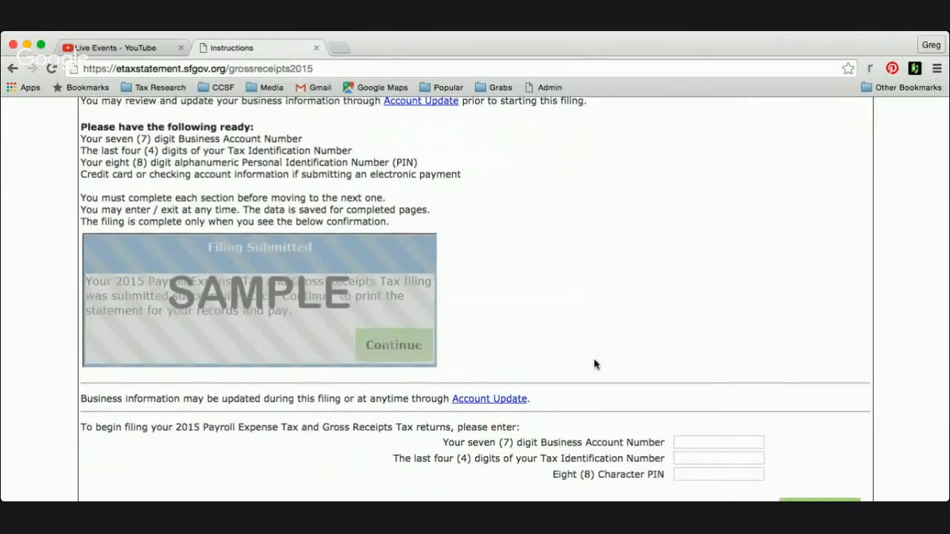
scroll(594, 365, down, 2)
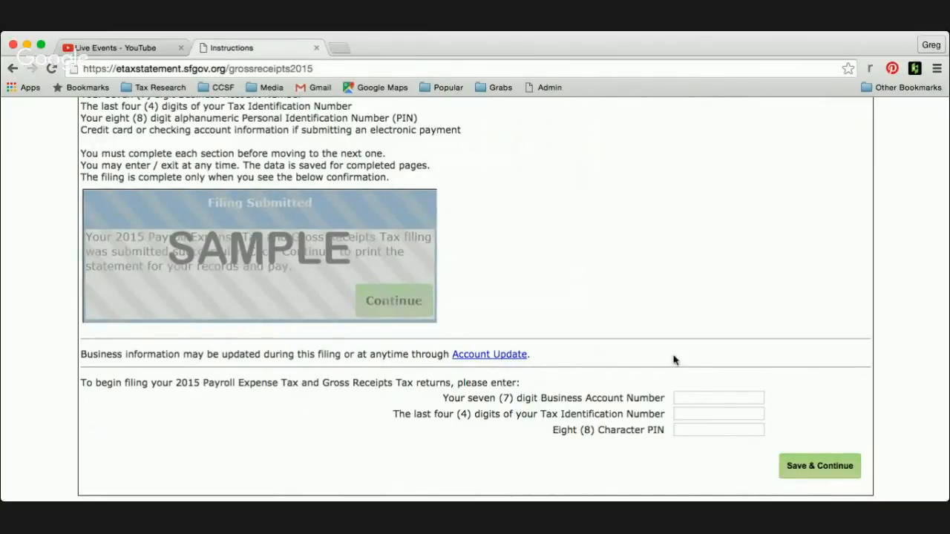
scroll(674, 360, down, 2)
scroll(674, 360, down, 2)
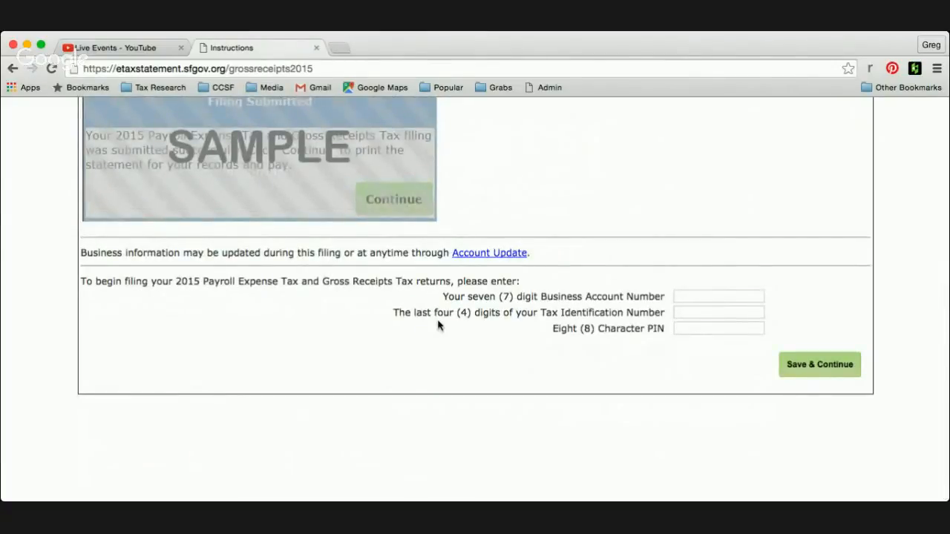
click(705, 294)
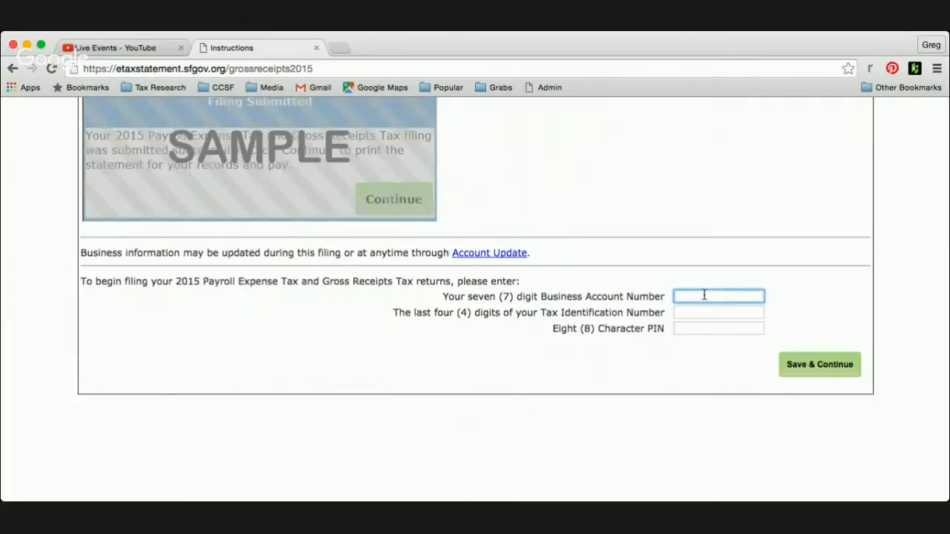
Sign in with the test account credentials and change average weekly employees from 10 to 30.
text(0000004)
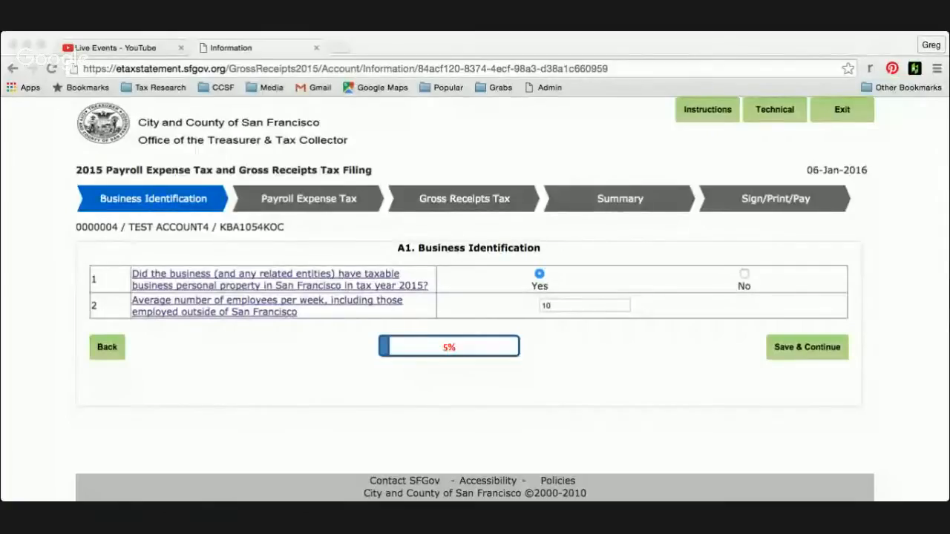
click(929, 229)
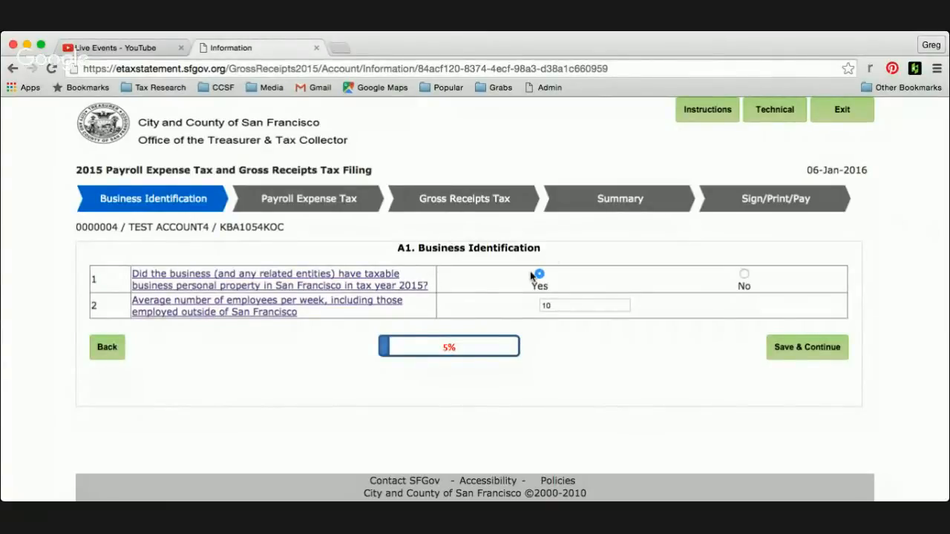
click(557, 305)
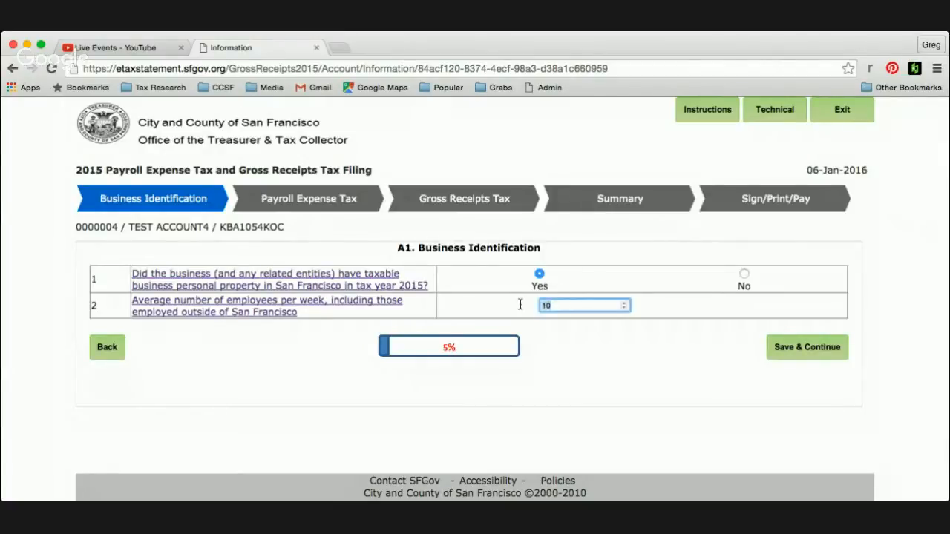
text(30)
click(665, 380)
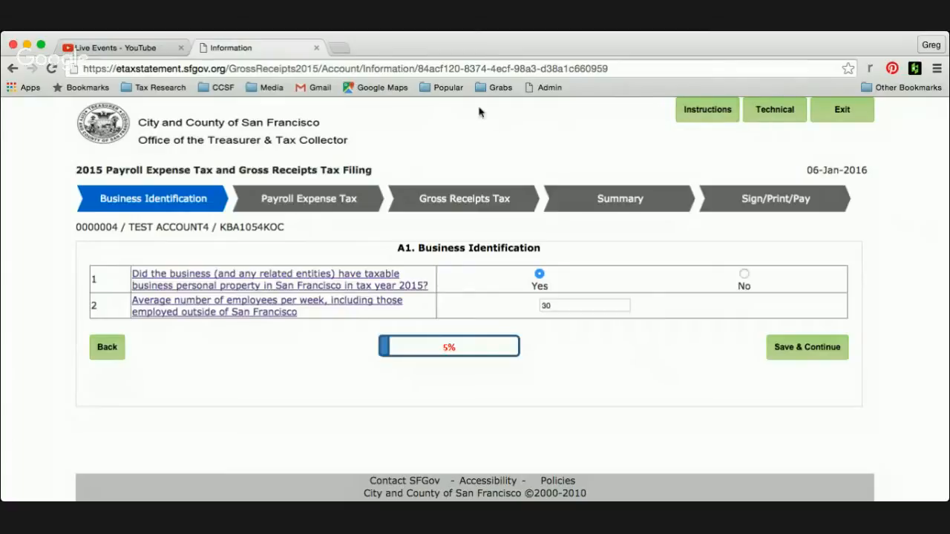
Skim the online filing instructions in a new tab, then close that tab.
click(707, 112)
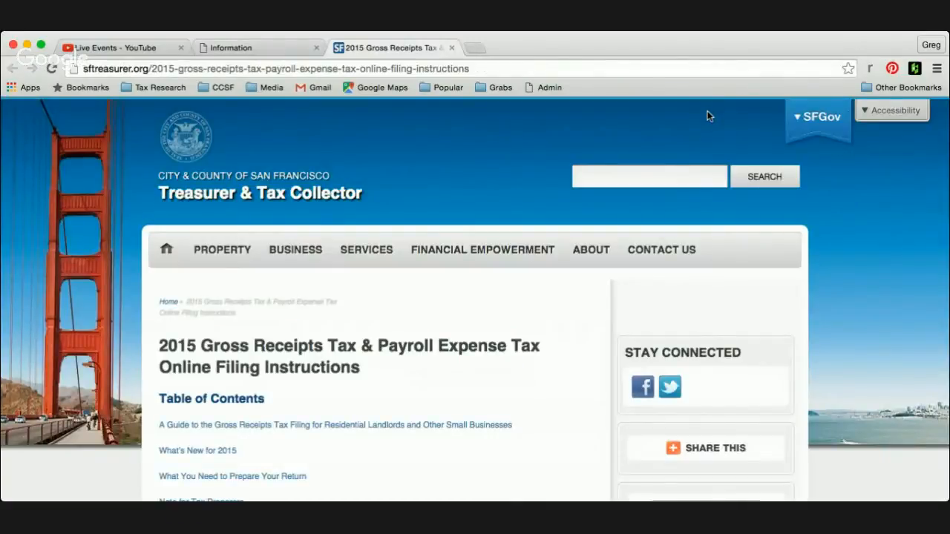
scroll(508, 344, down, 10)
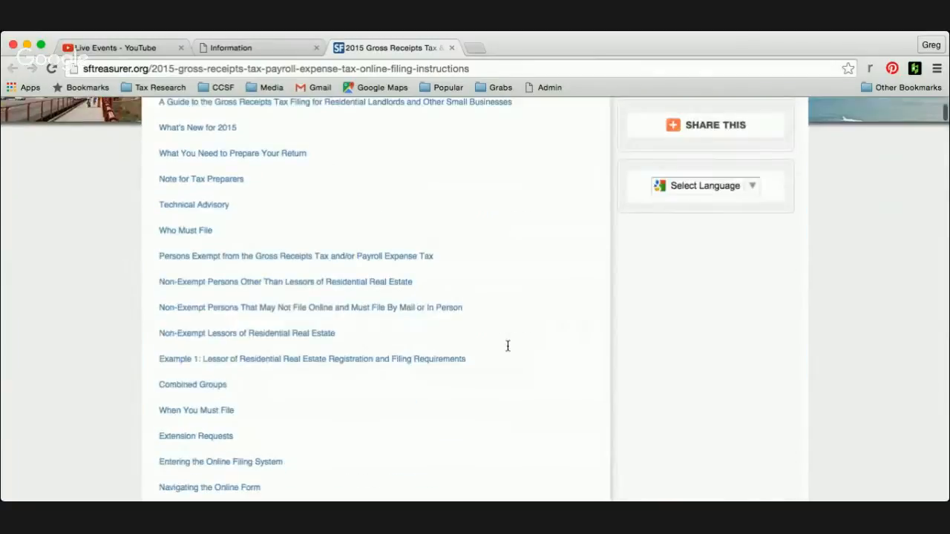
scroll(179, 406, down, 1)
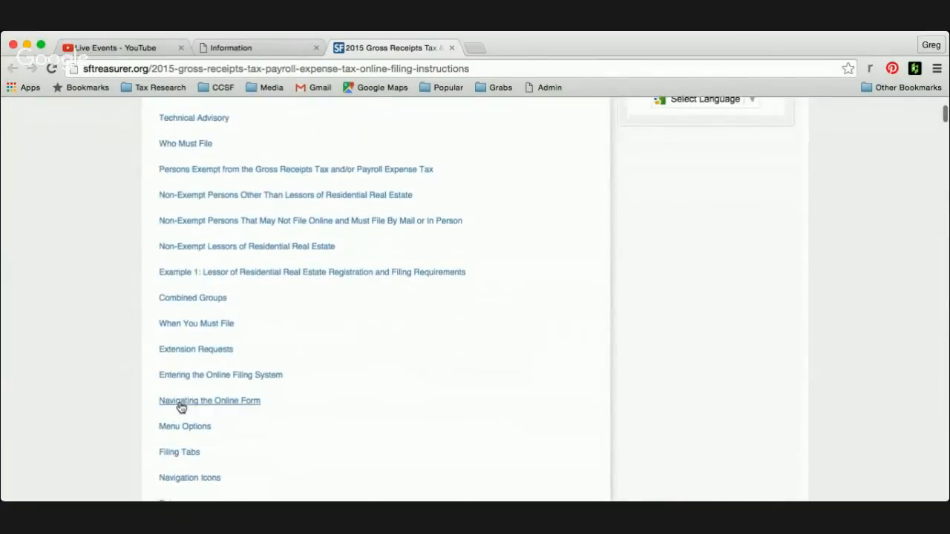
scroll(179, 406, down, 2)
scroll(180, 406, up, 13)
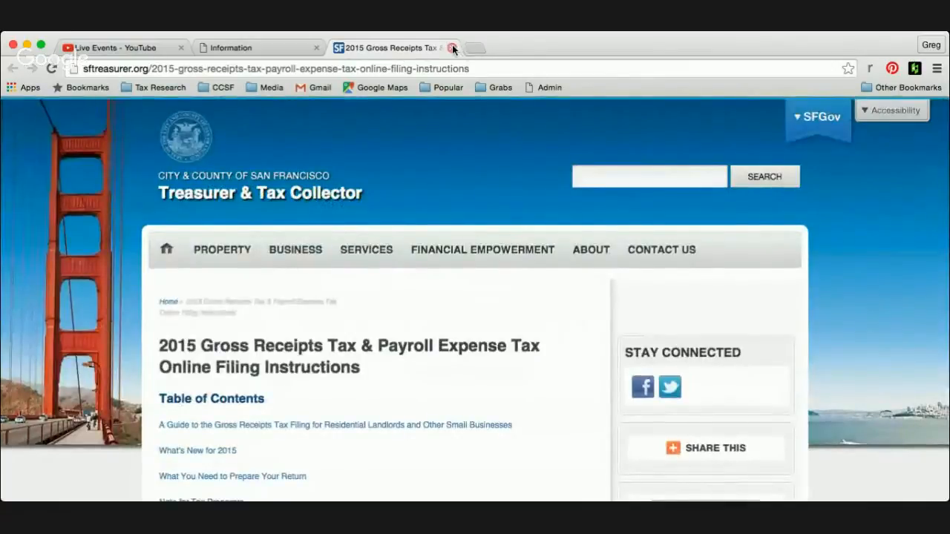
click(451, 48)
Review the Online Filing Technical Issues page, then close it.
click(774, 110)
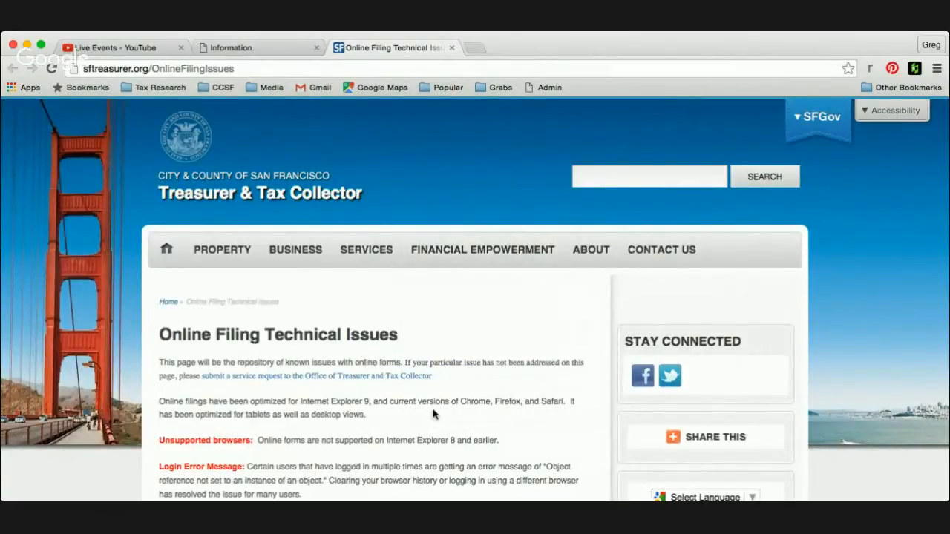
scroll(434, 414, down, 3)
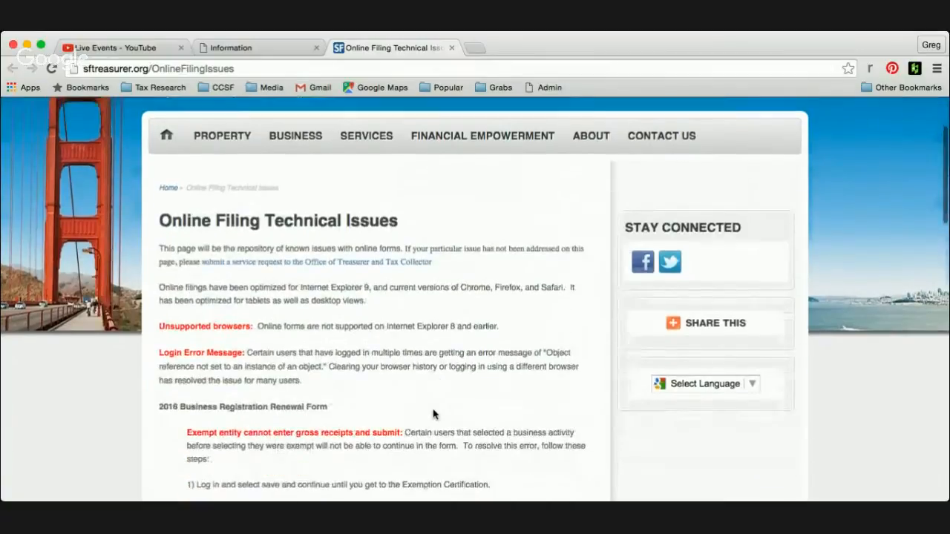
scroll(434, 414, up, 3)
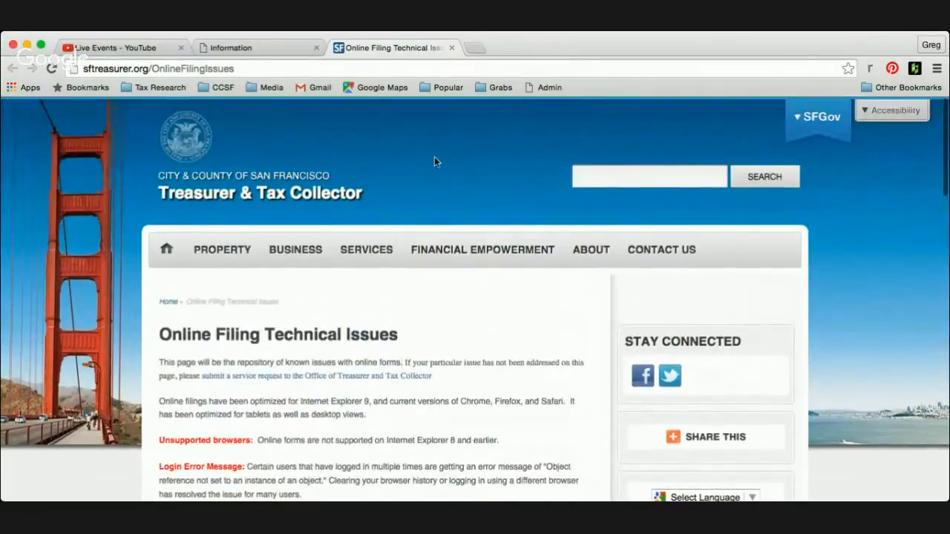
click(452, 48)
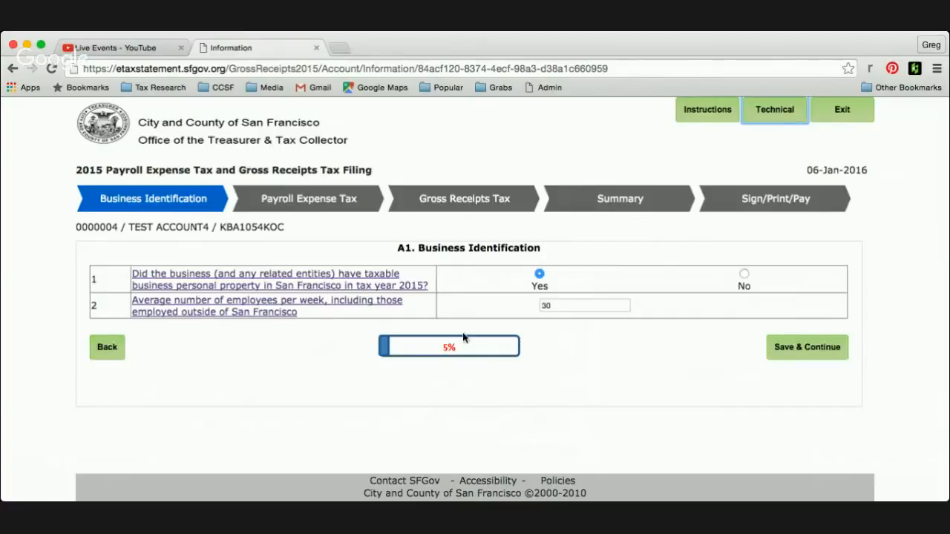
click(76, 226)
drag(75, 226, 211, 230)
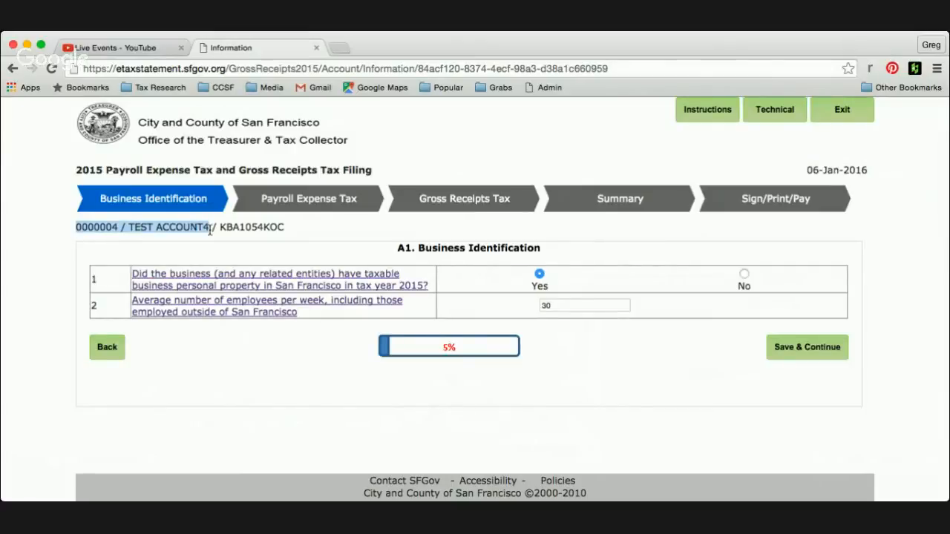
drag(211, 230, 288, 233)
click(290, 233)
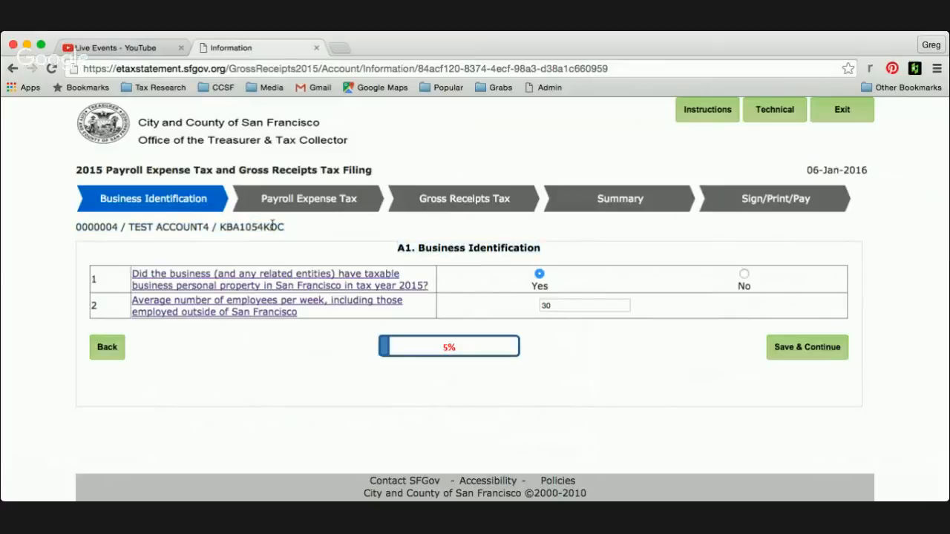
double_click(258, 227)
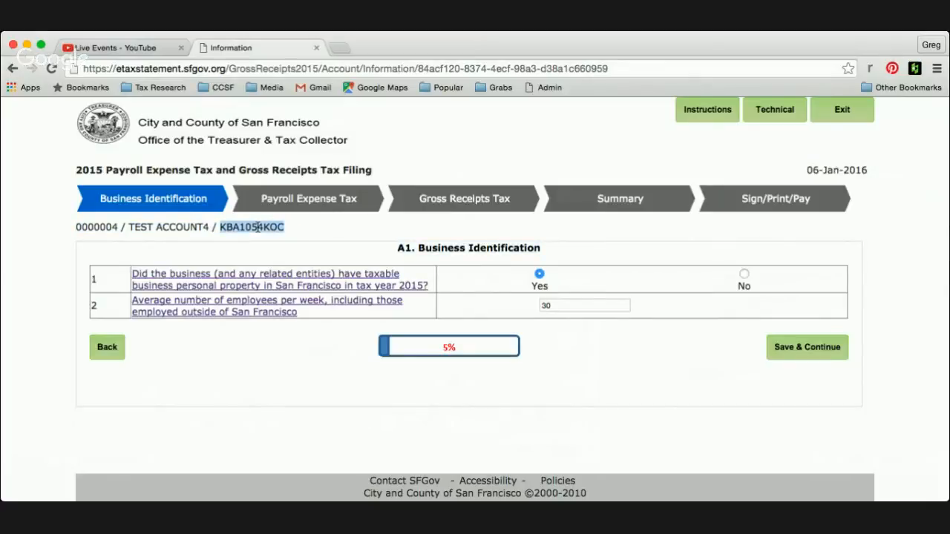
click(299, 230)
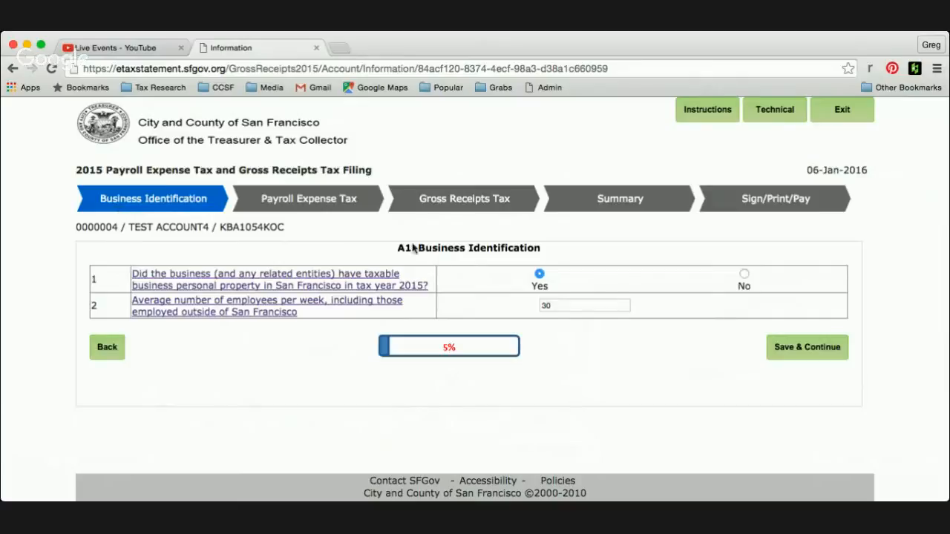
click(342, 306)
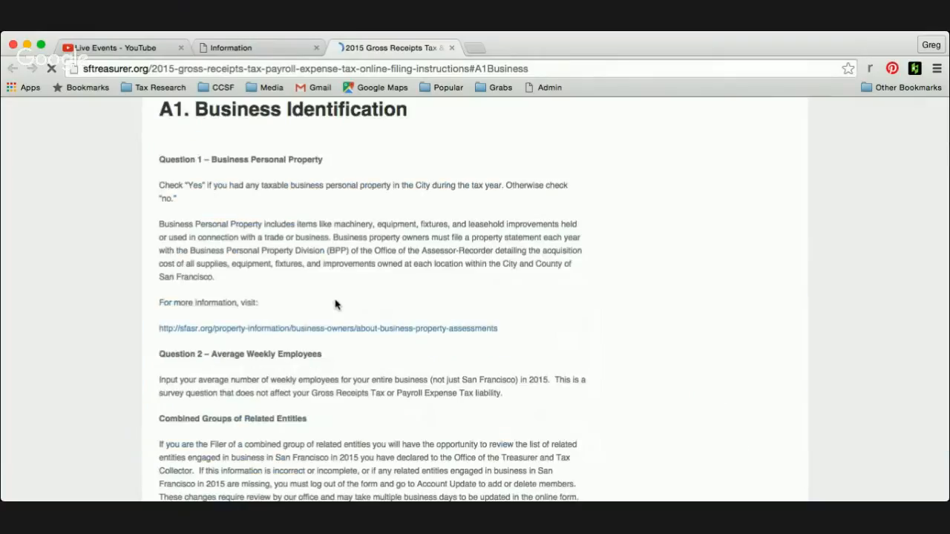
scroll(306, 369, down, 1)
scroll(304, 369, down, 1)
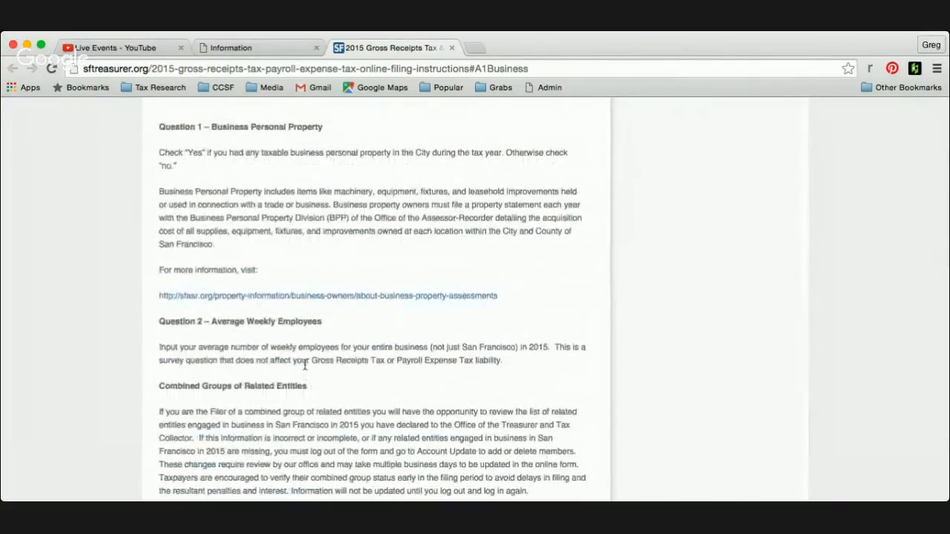
click(451, 48)
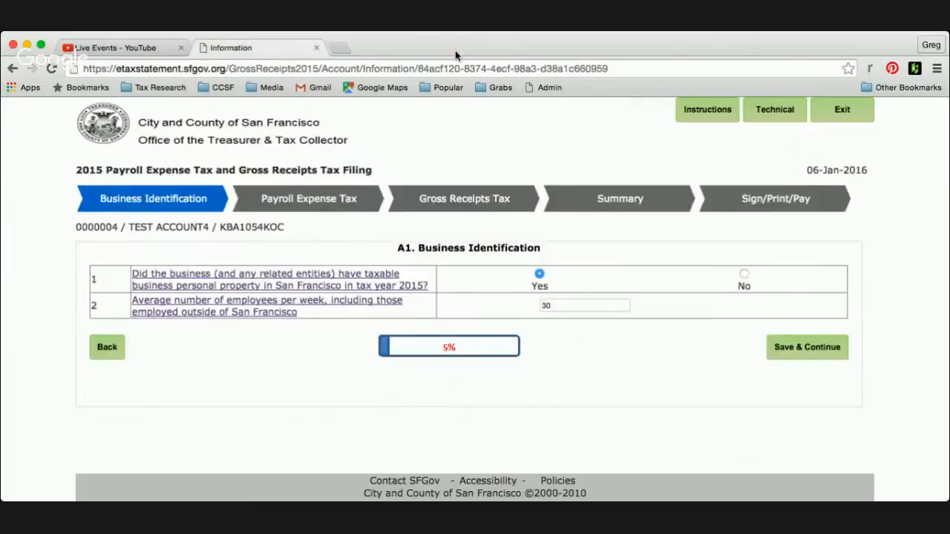
Save A1, then answer No to the landlord, tax credit and Online EZ filing questions.
click(783, 349)
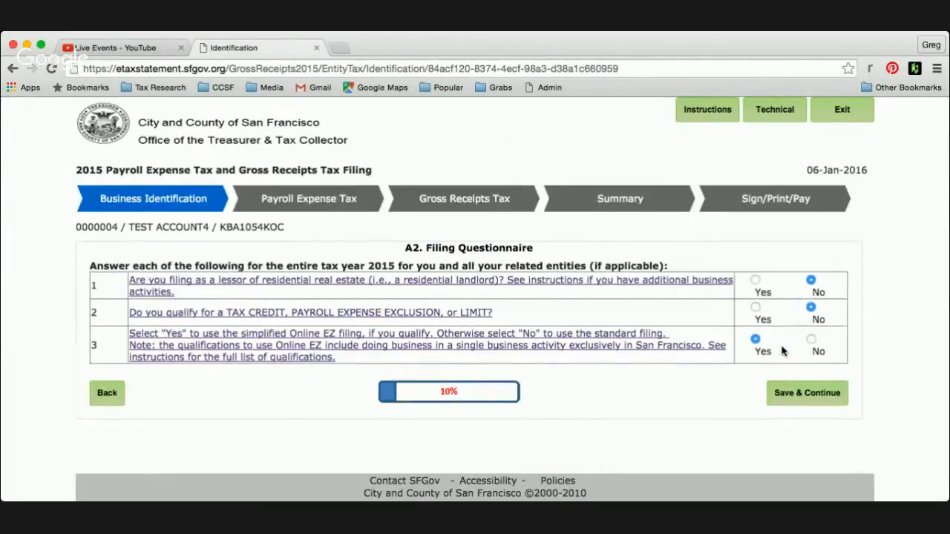
click(755, 281)
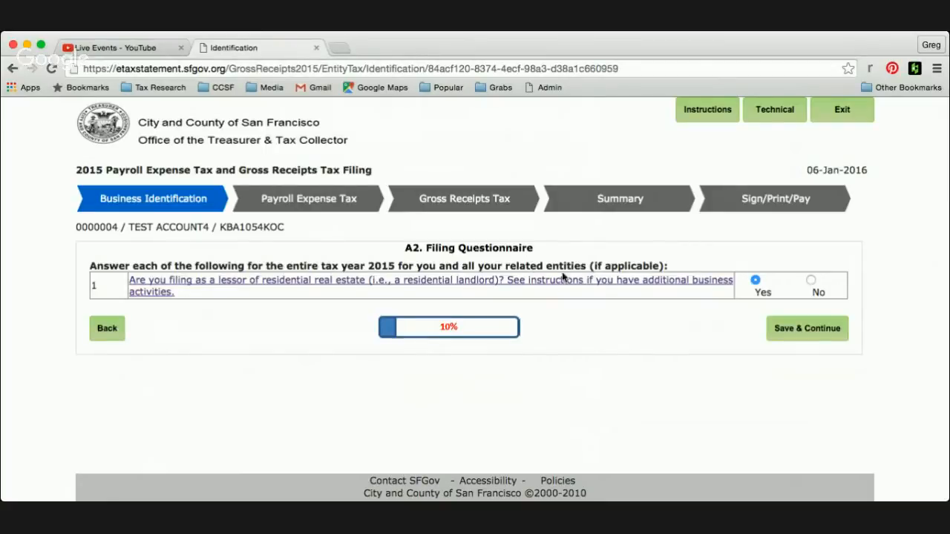
click(810, 280)
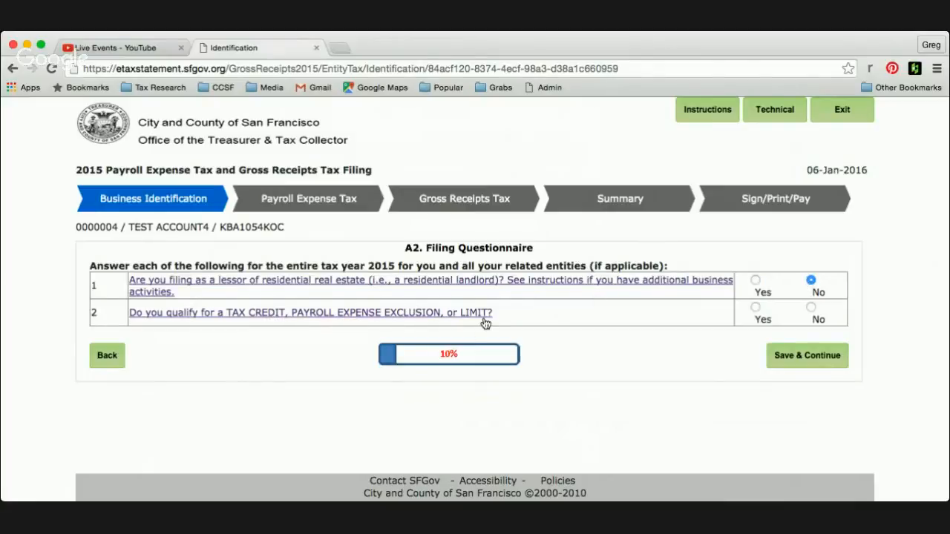
click(811, 308)
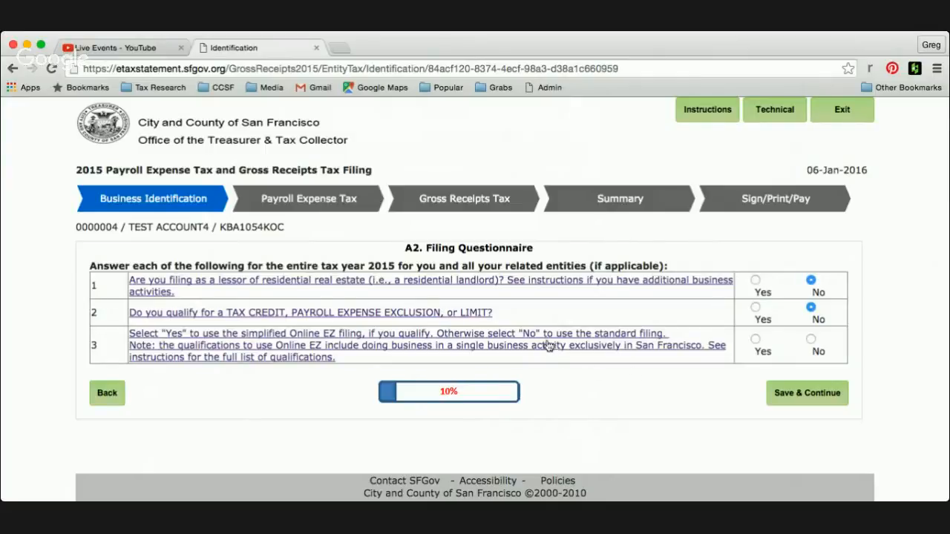
click(811, 340)
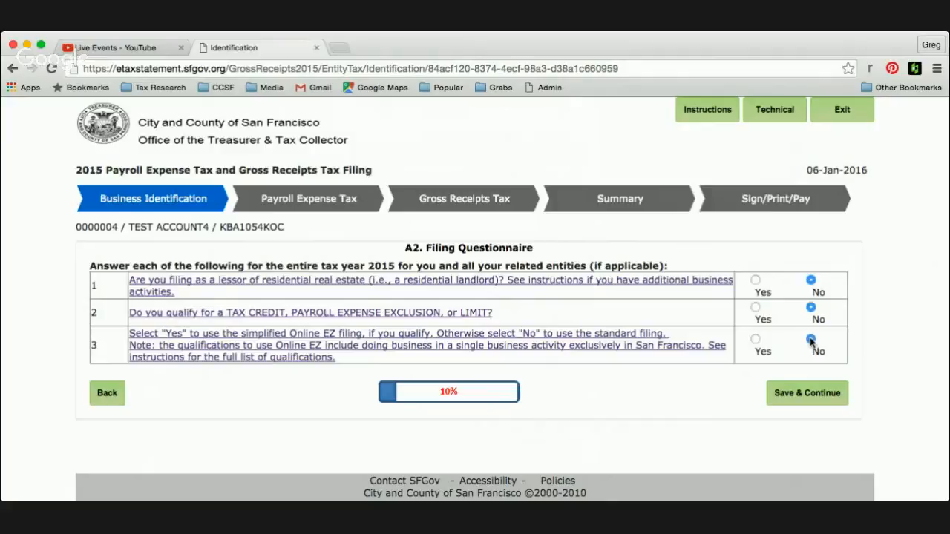
Save the questionnaire and keep No for the over-1,000-employees Administrative Office question.
click(816, 393)
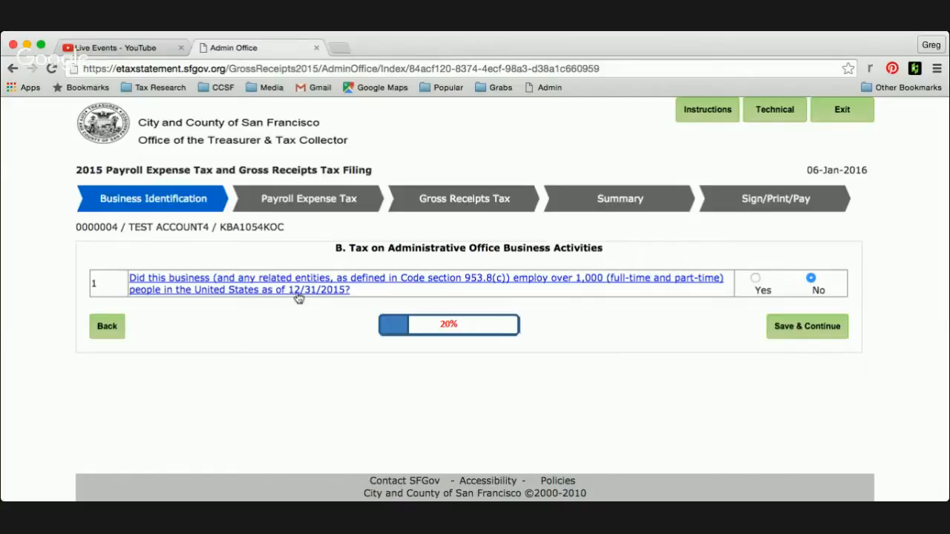
click(816, 331)
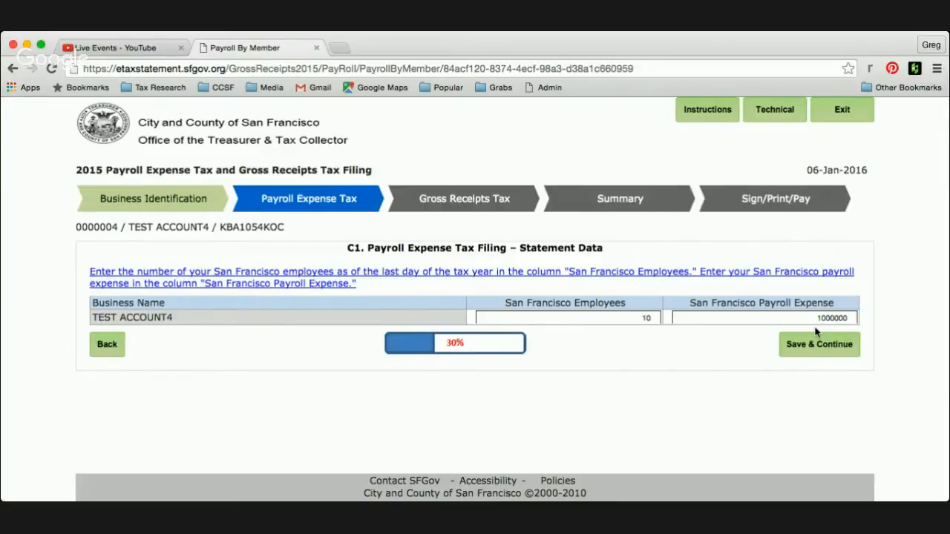
Change San Francisco Employees from 10 to 30 and Payroll Expense from 1000000 to 500000, then save.
click(653, 317)
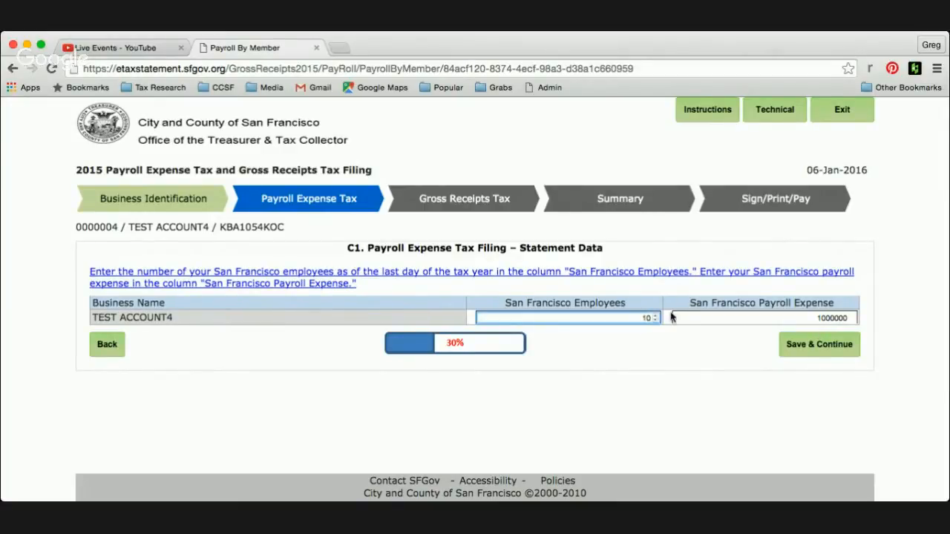
text(3)
click(837, 316)
key(BackSpace)
key(BackSpace)
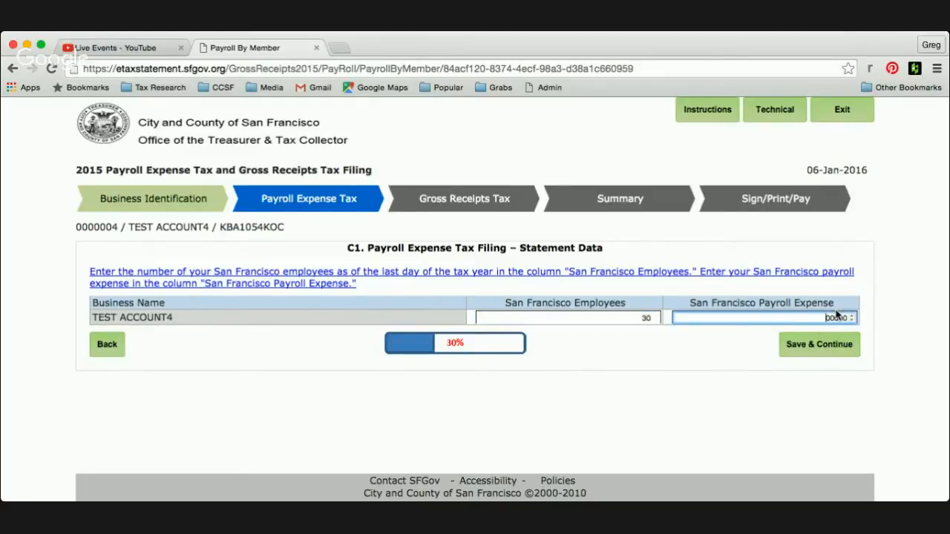
text(5)
click(761, 363)
click(806, 345)
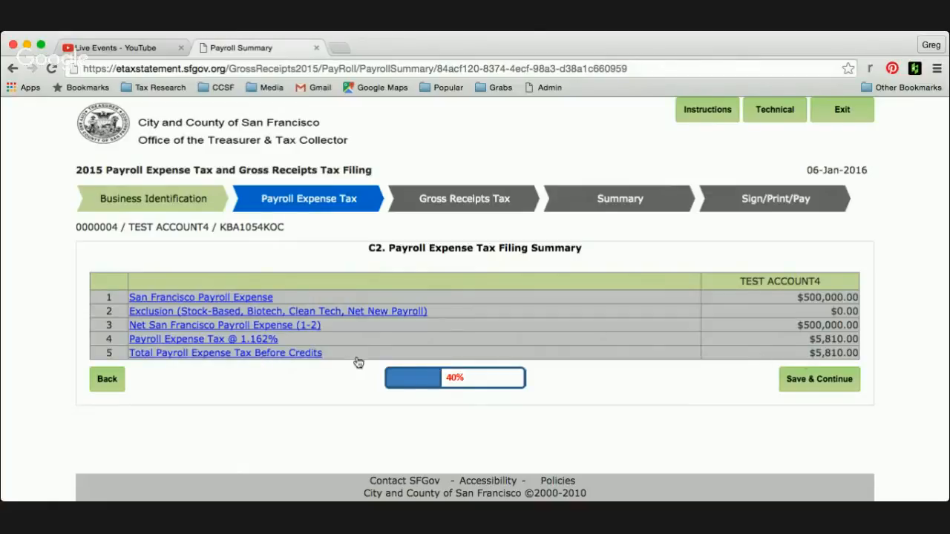
Continue to the Gross Receipts section and scroll to the Food Services (NAICS 7220-7229) line.
click(846, 390)
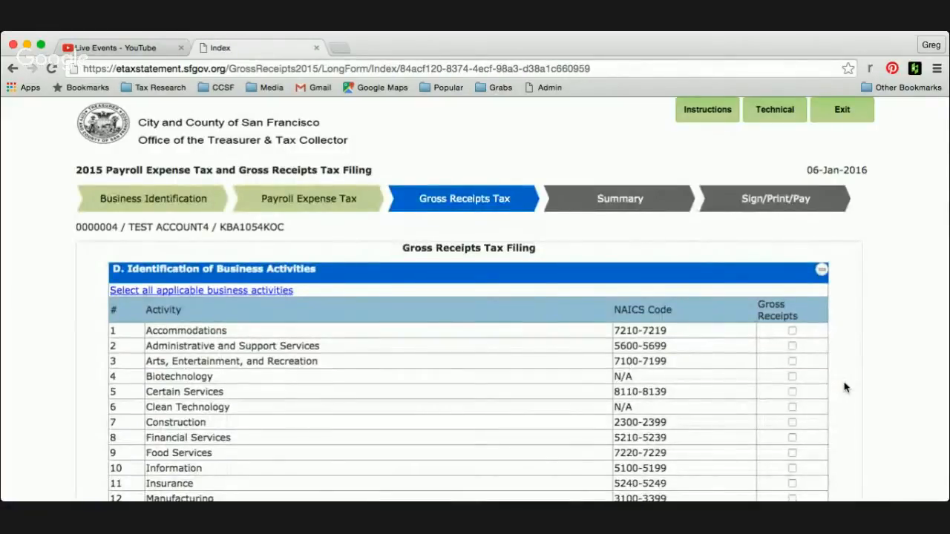
scroll(844, 387, down, 2)
scroll(844, 387, down, 3)
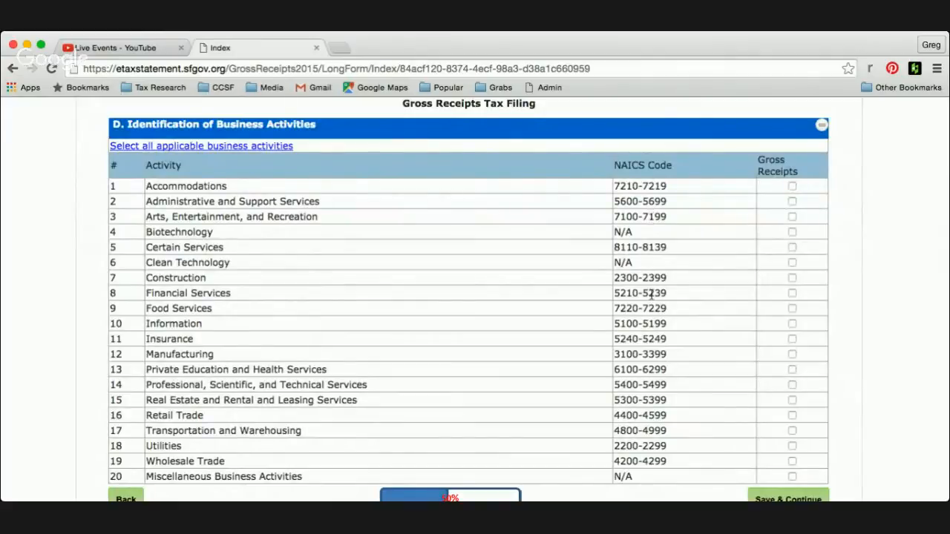
scroll(660, 415, down, 1)
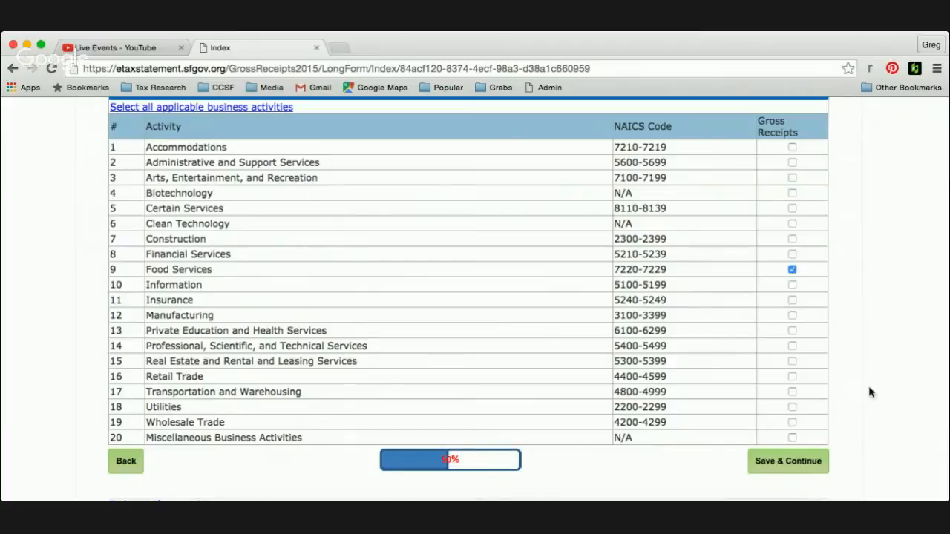
scroll(870, 393, down, 3)
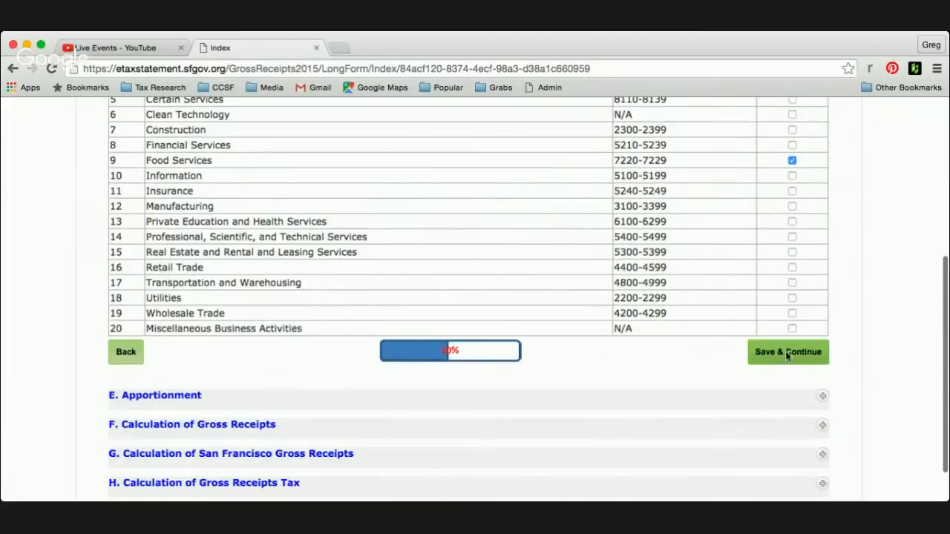
Enter Total Payroll 700000 and Total San Francisco Payroll 500000 in section E.
click(787, 354)
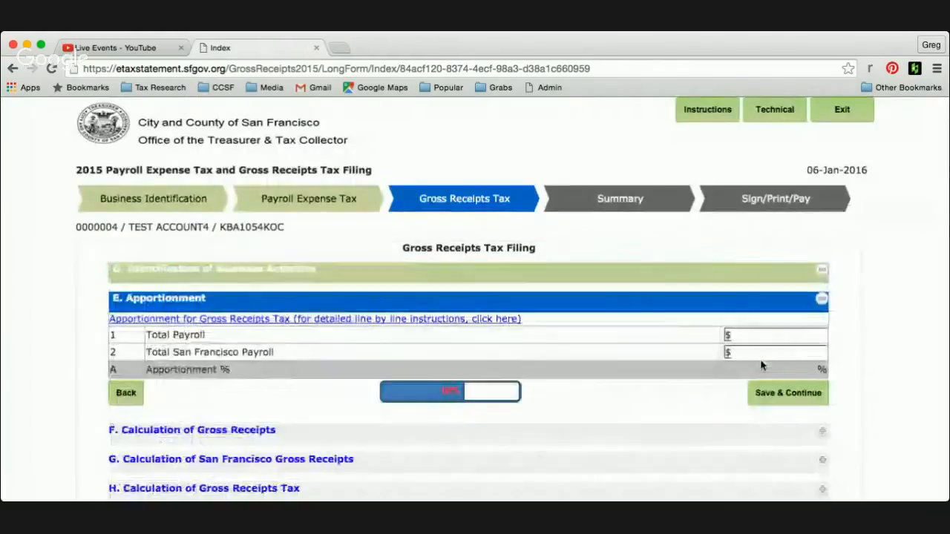
scroll(759, 365, down, 2)
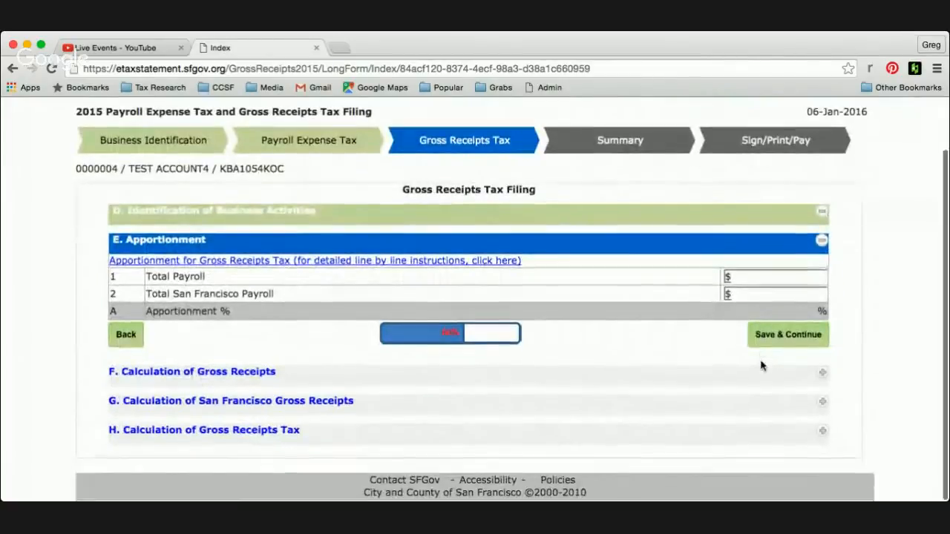
click(783, 277)
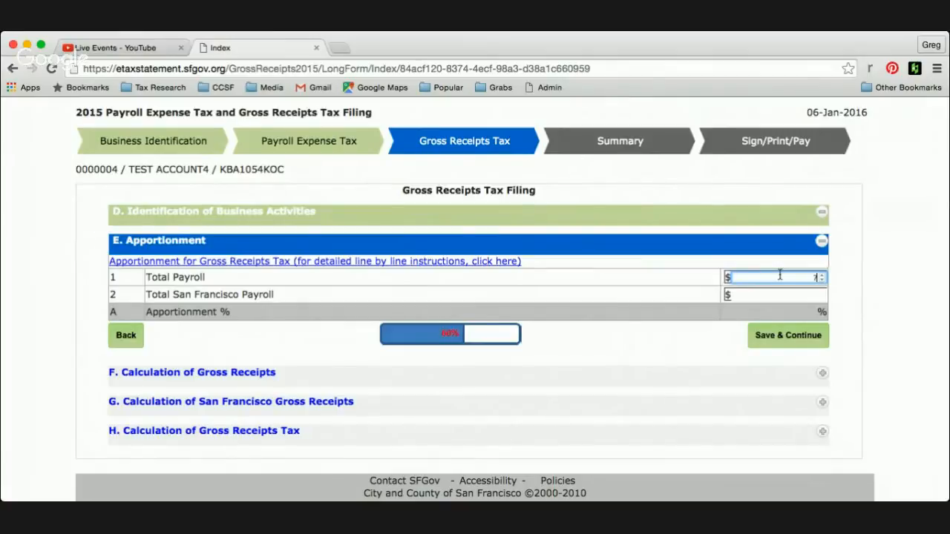
text(00)
click(864, 301)
click(802, 297)
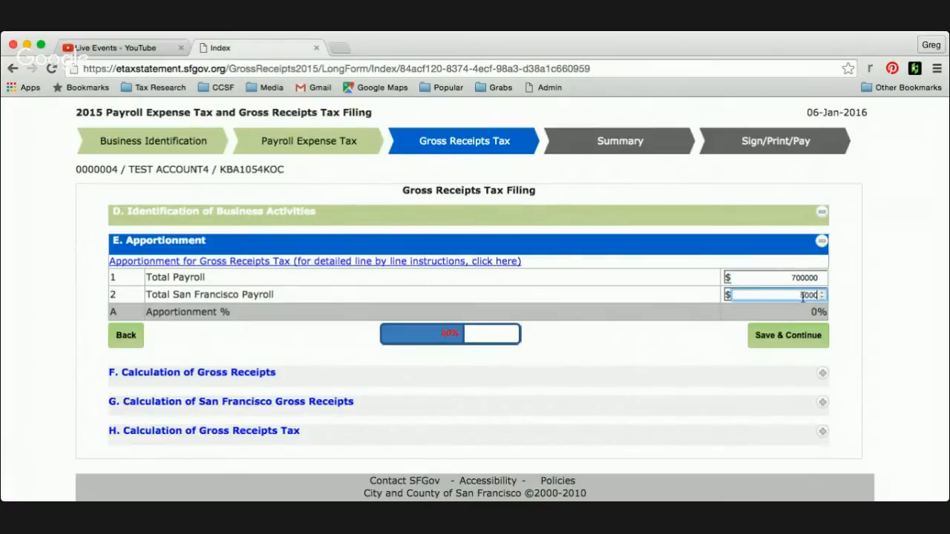
click(854, 302)
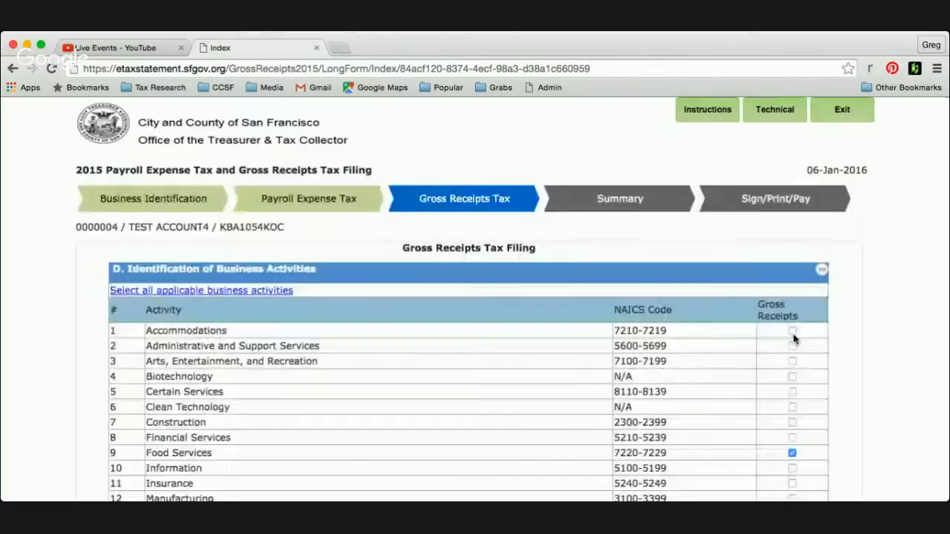
Enter Food Services line 1 sales of 6000000 total and 4000000 in San Francisco.
scroll(794, 338, down, 5)
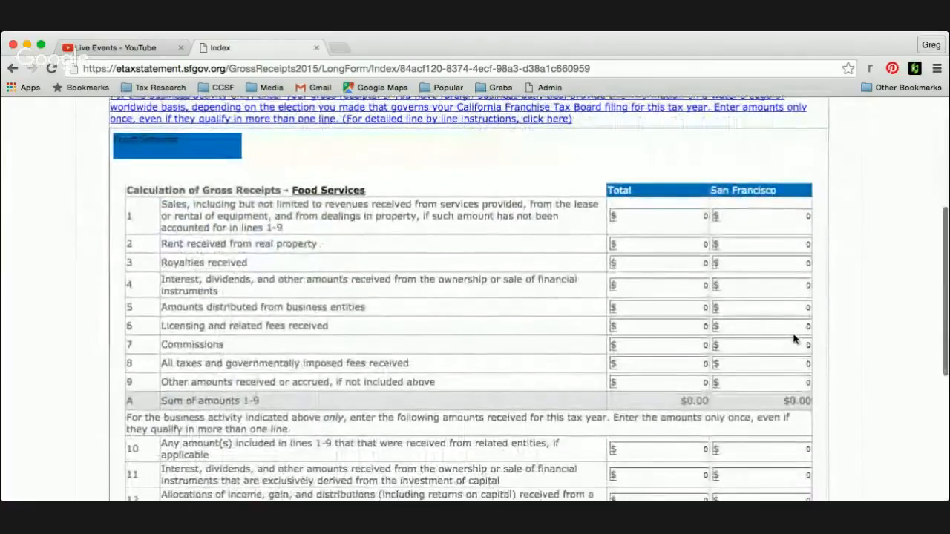
scroll(794, 338, up, 1)
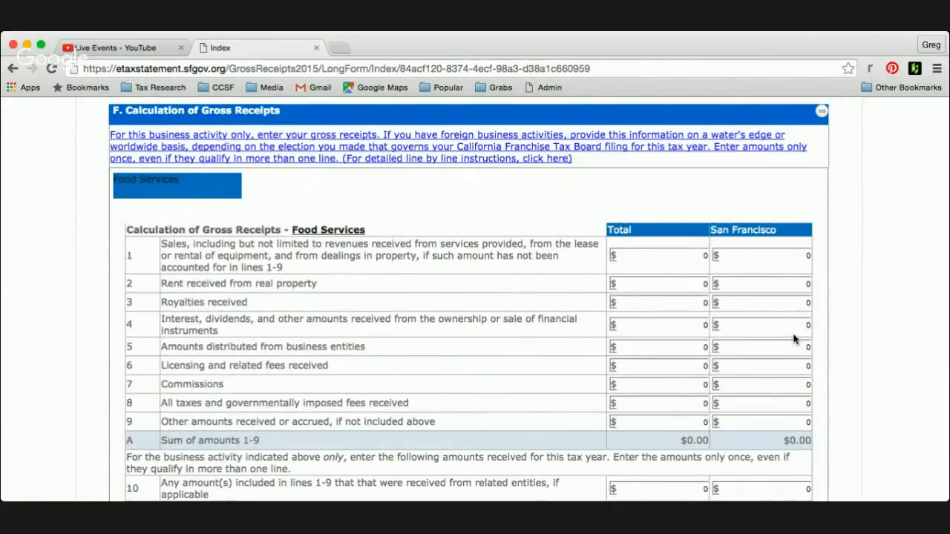
click(700, 256)
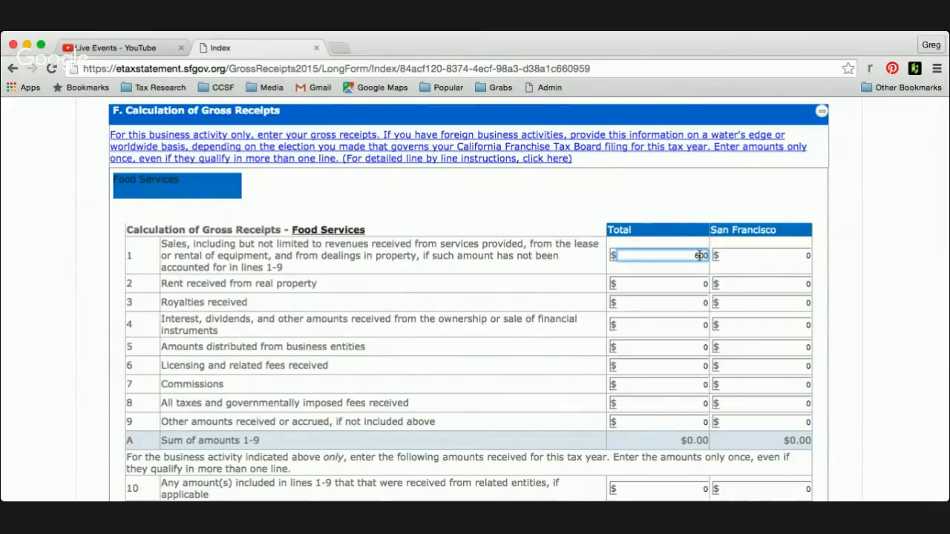
text(6000000)
click(851, 279)
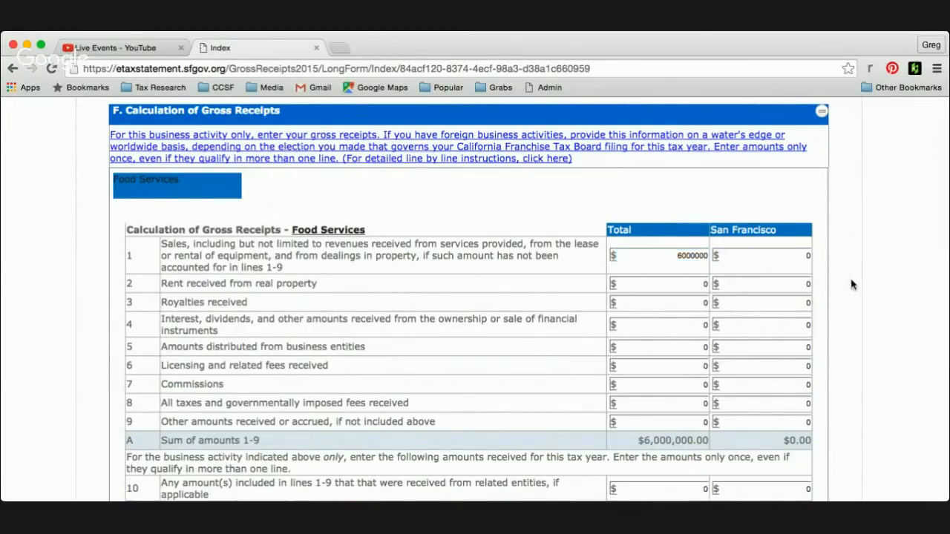
click(792, 254)
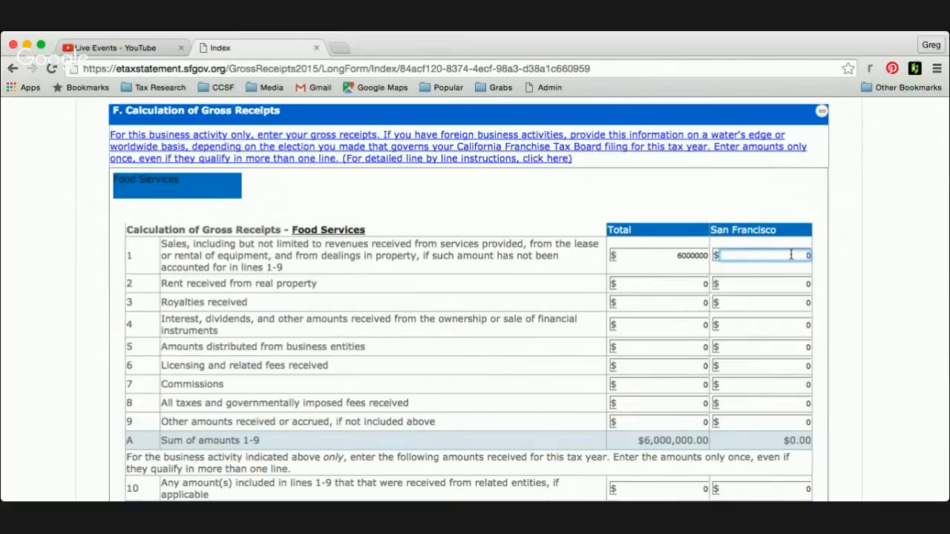
text(4000)
click(848, 302)
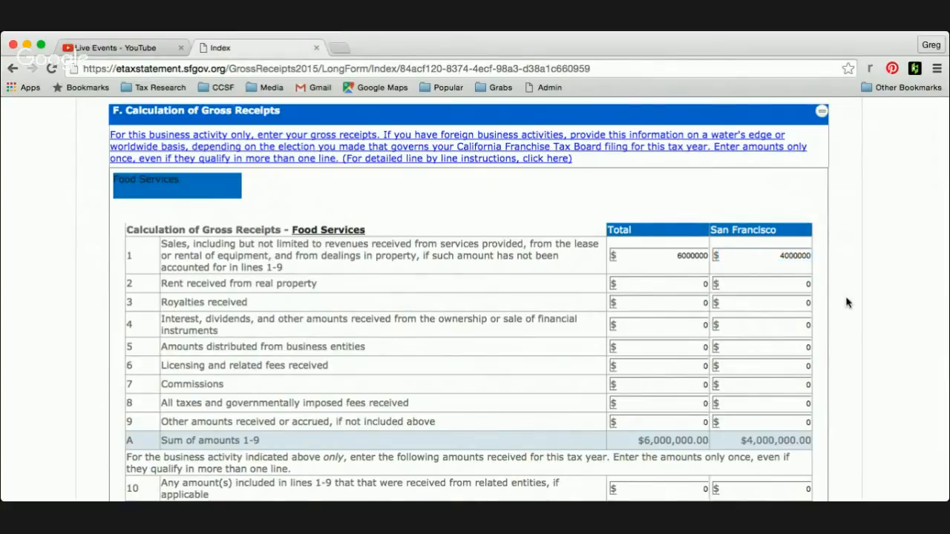
Review the totals down to the $4,142,857.14 allocated gross receipts line.
scroll(848, 302, down, 3)
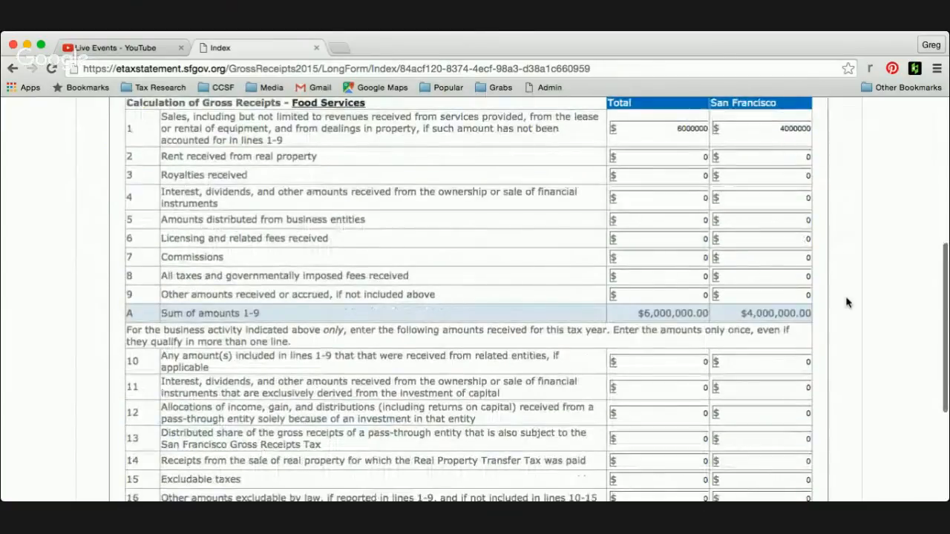
scroll(848, 302, down, 2)
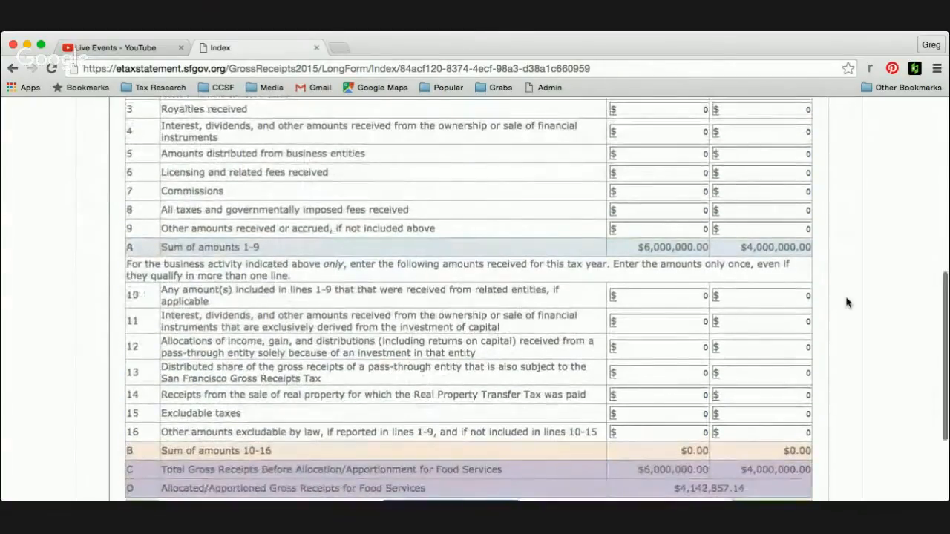
scroll(849, 302, down, 2)
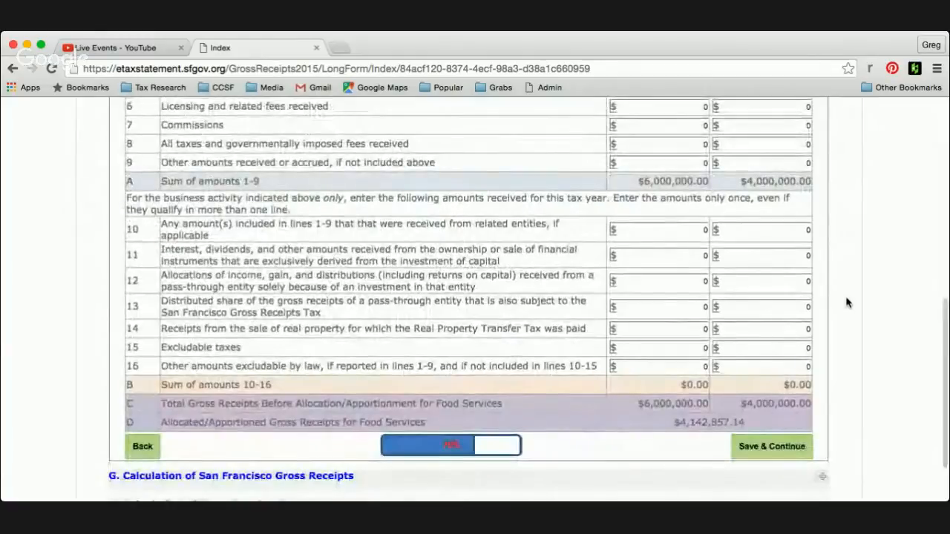
scroll(249, 153, up, 2)
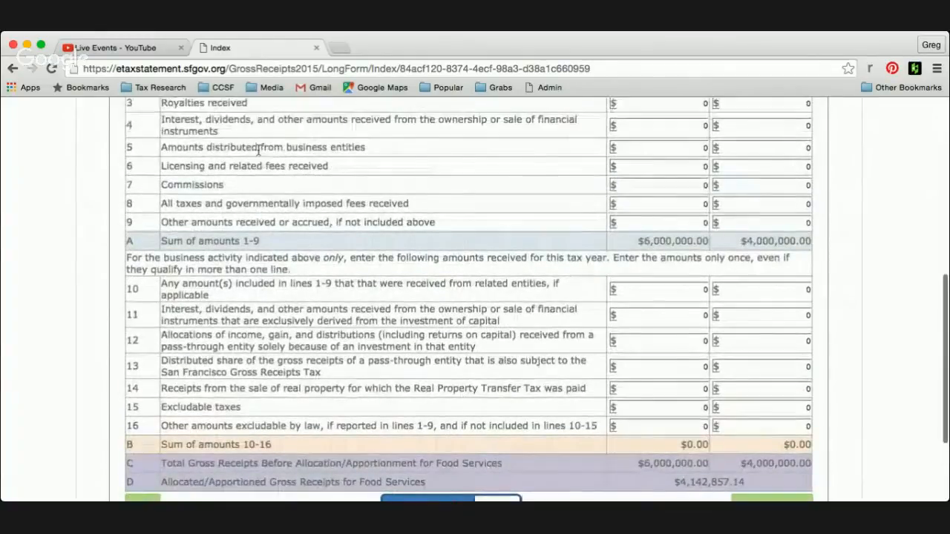
scroll(258, 149, up, 3)
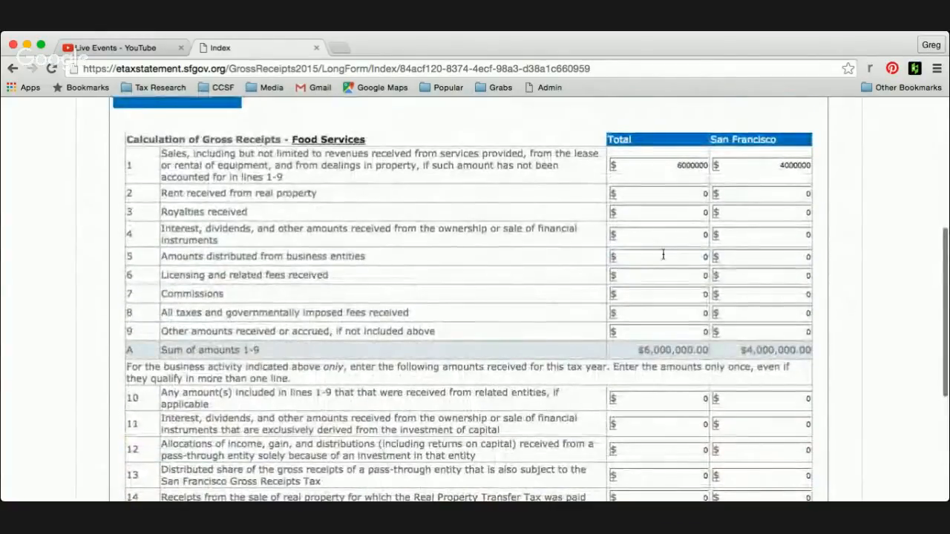
scroll(547, 355, down, 5)
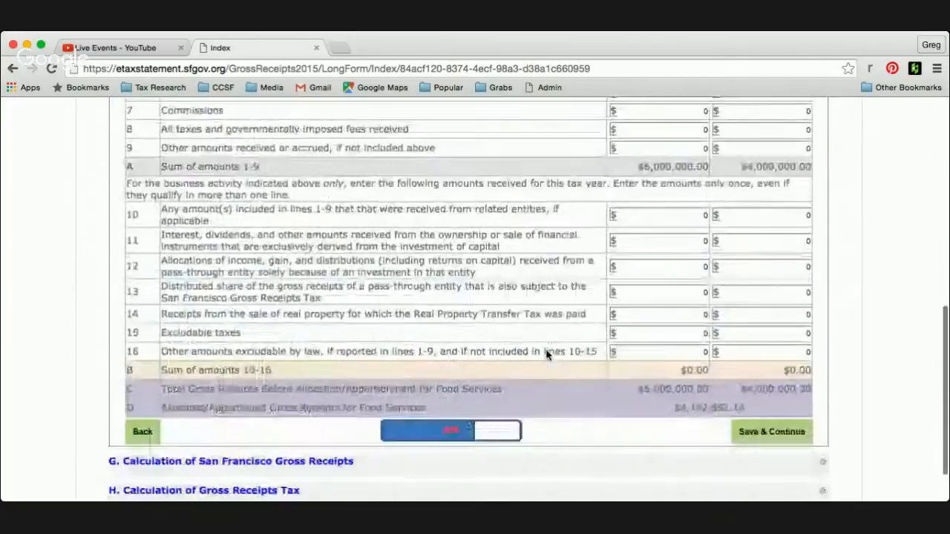
scroll(547, 354, down, 1)
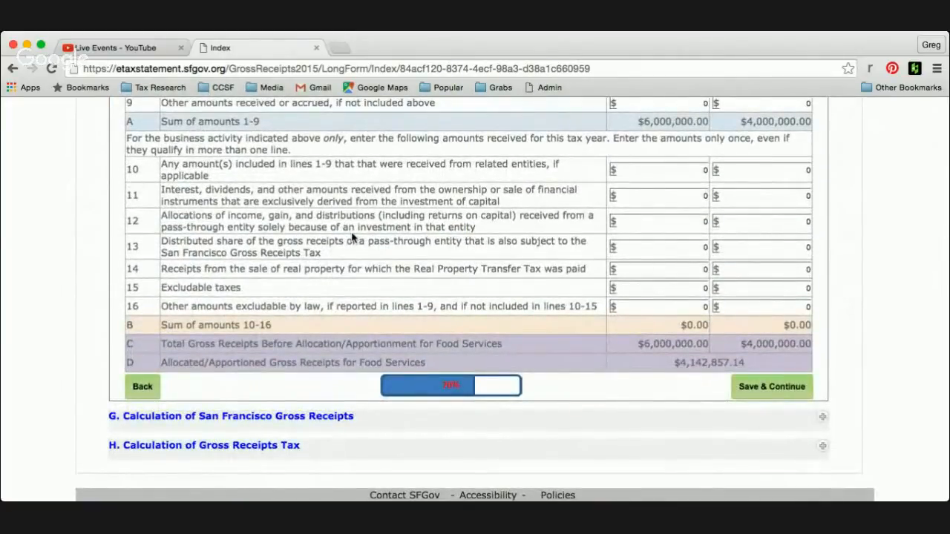
scroll(353, 236, up, 1)
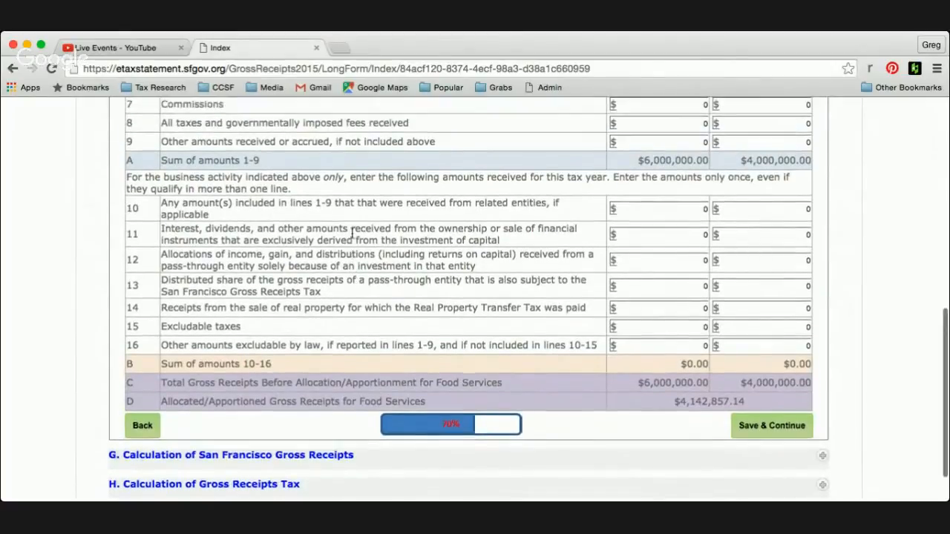
scroll(352, 236, up, 5)
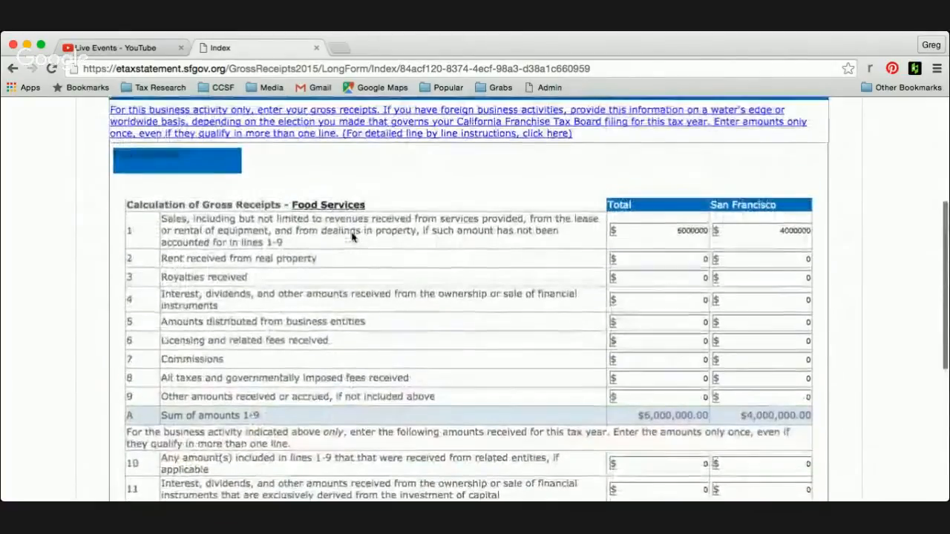
scroll(352, 236, up, 1)
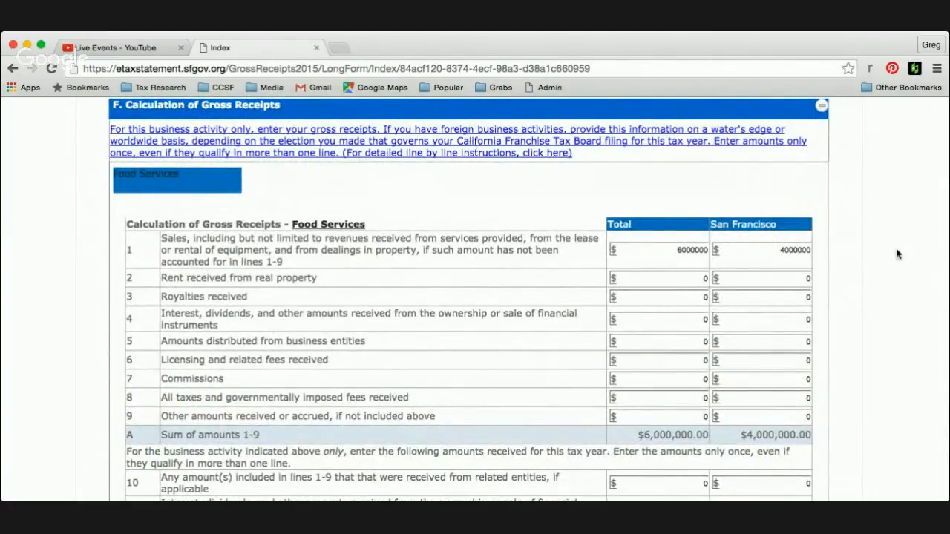
scroll(852, 315, down, 1)
scroll(852, 315, down, 5)
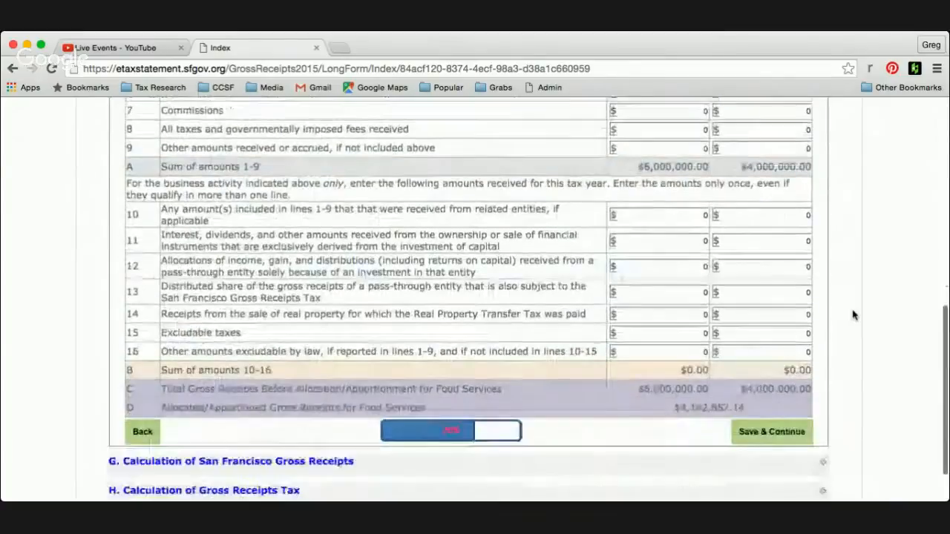
scroll(852, 314, down, 1)
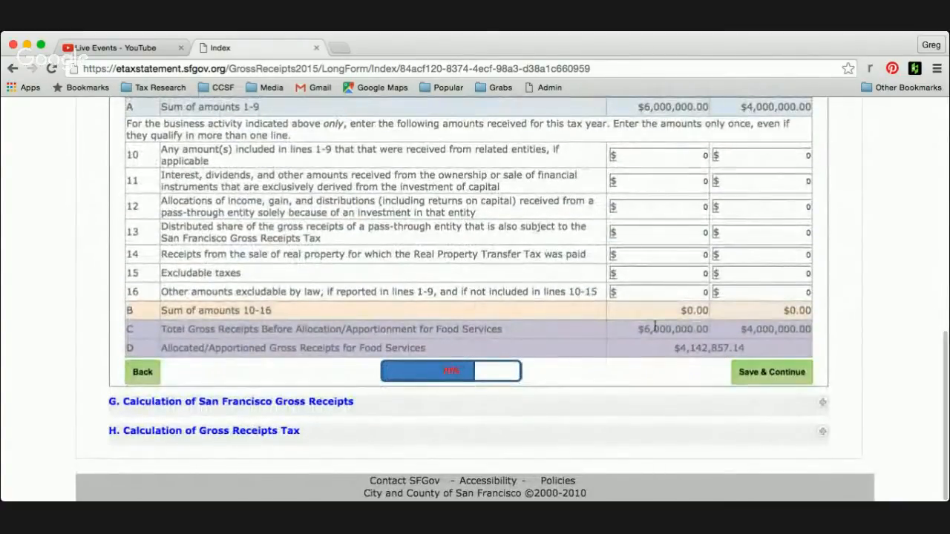
drag(427, 349, 179, 351)
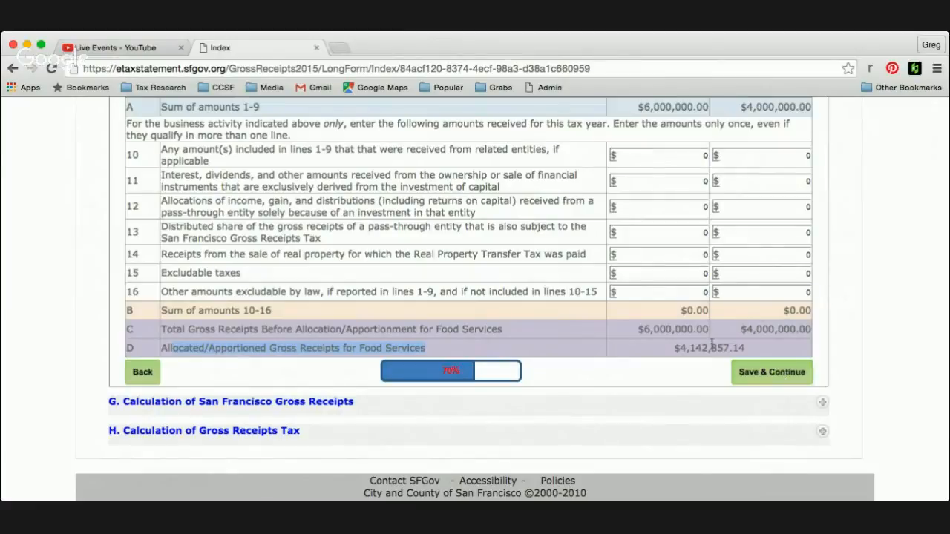
Save section G's Food Services gross receipts of $4,142,857.14 and continue to section H.
click(769, 375)
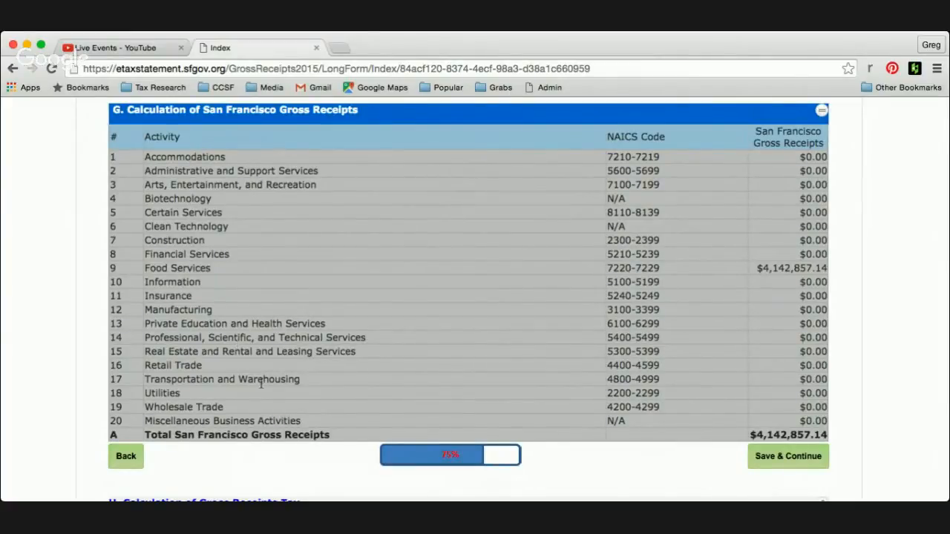
scroll(261, 383, up, 4)
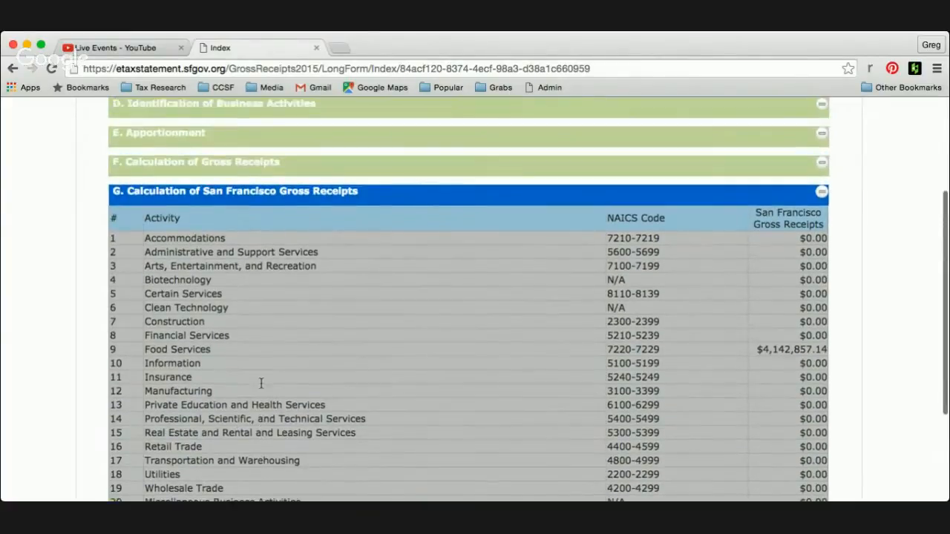
scroll(261, 384, up, 2)
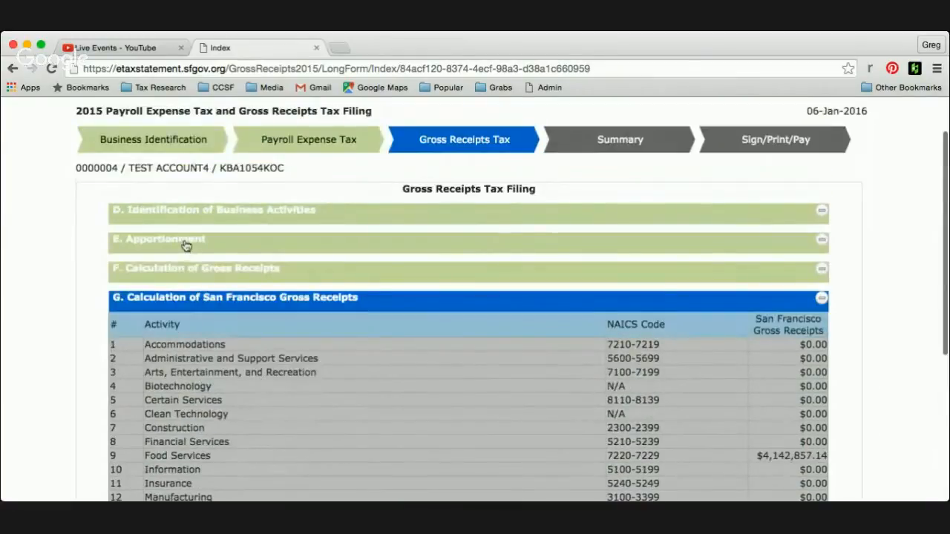
scroll(365, 328, down, 8)
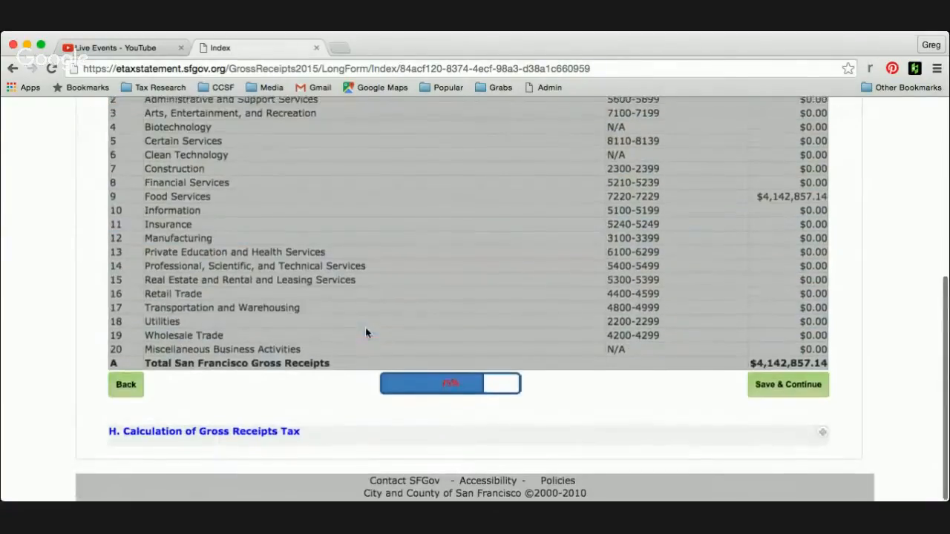
click(778, 386)
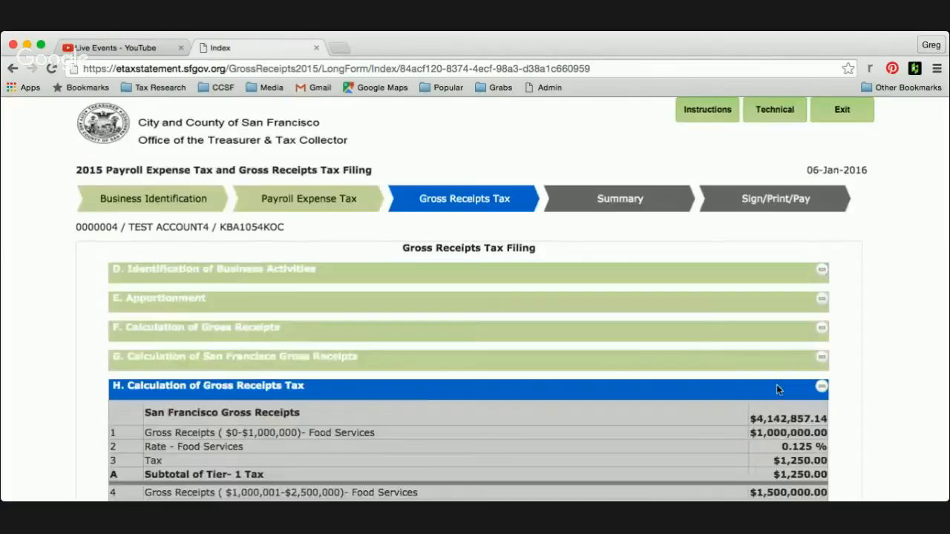
Review the tier rows, highlight the '25% for 2015' note, and save the $2,600.89 gross receipts tax.
scroll(777, 384, down, 5)
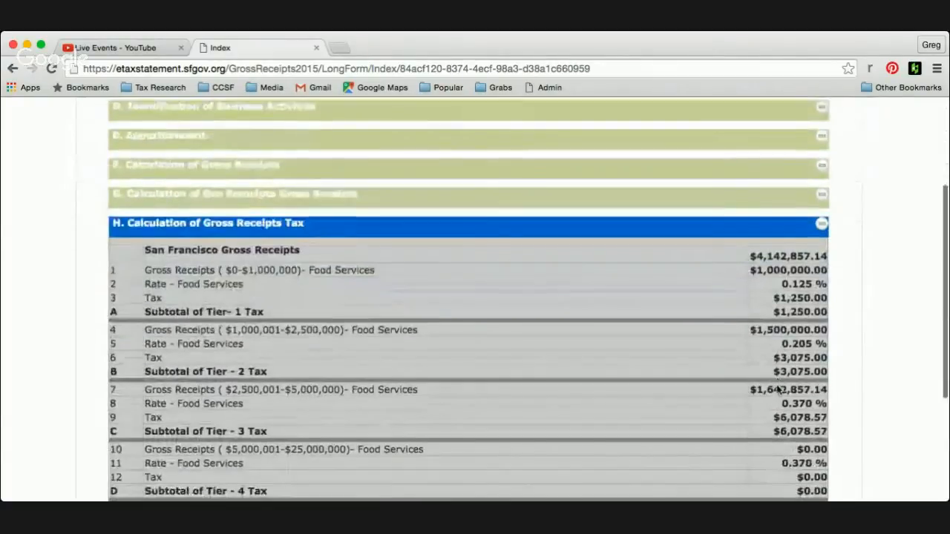
scroll(778, 386, down, 3)
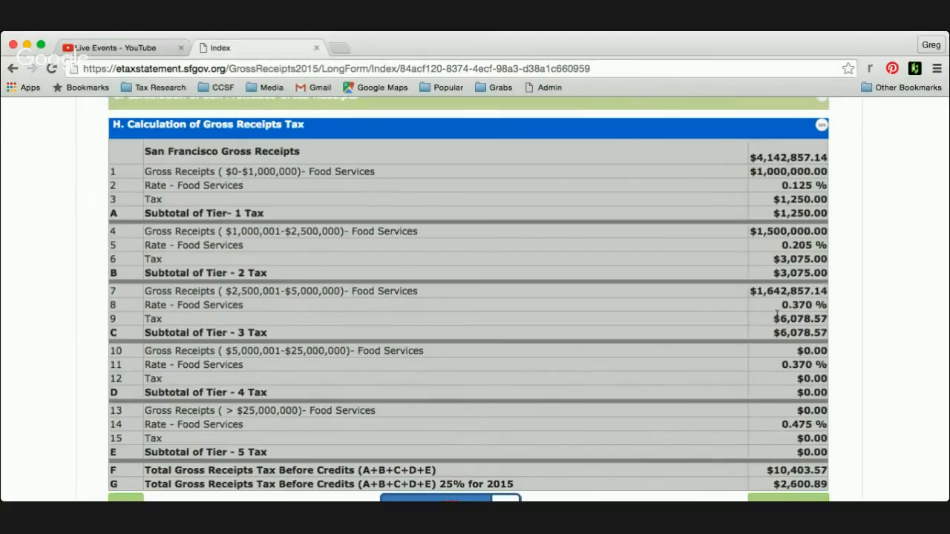
scroll(736, 346, down, 3)
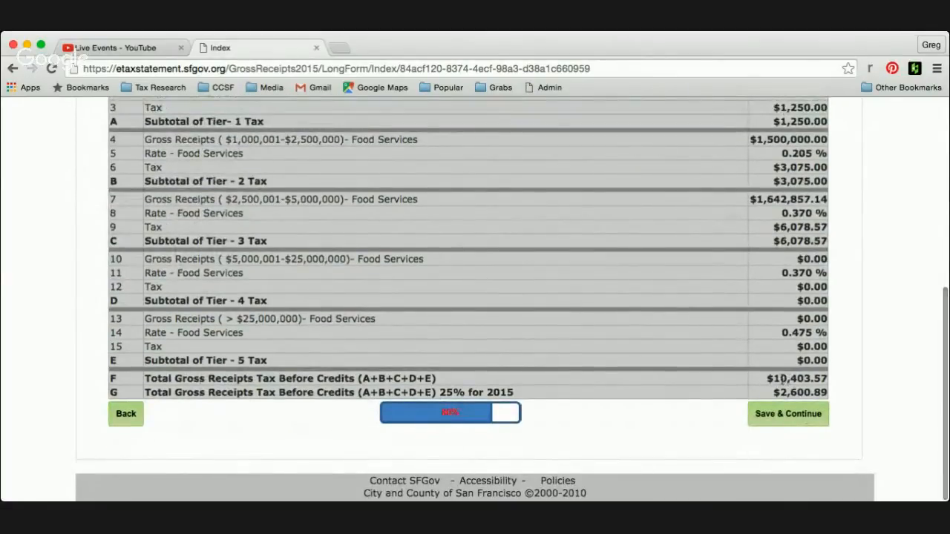
drag(529, 391, 439, 392)
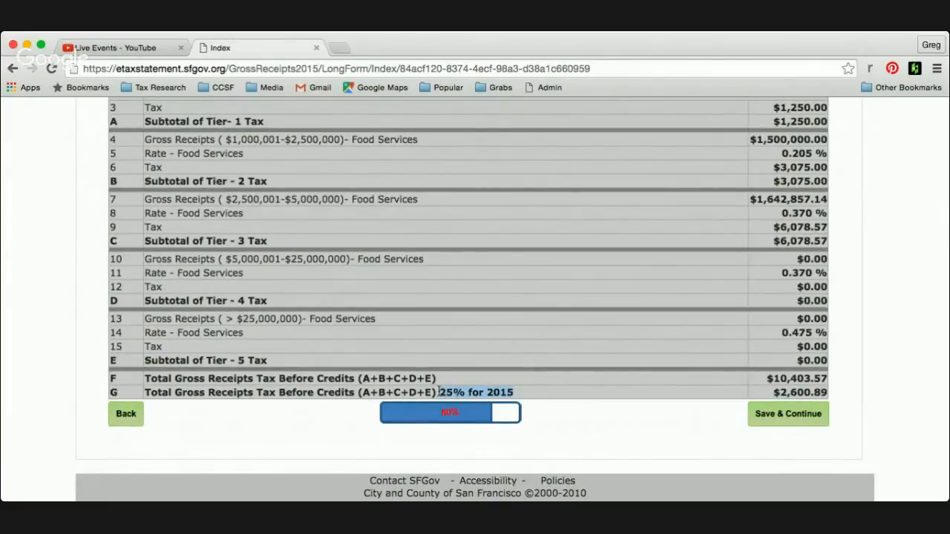
click(780, 418)
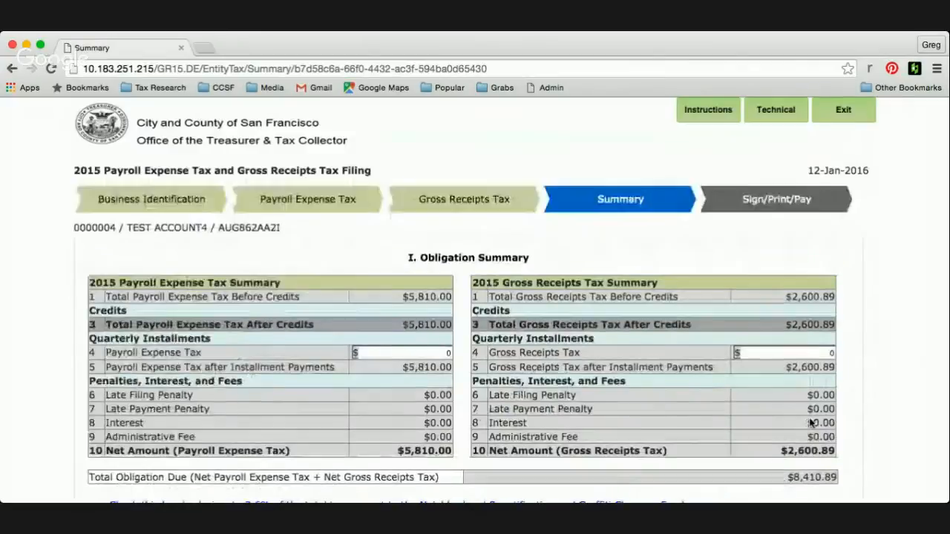
scroll(811, 423, down, 3)
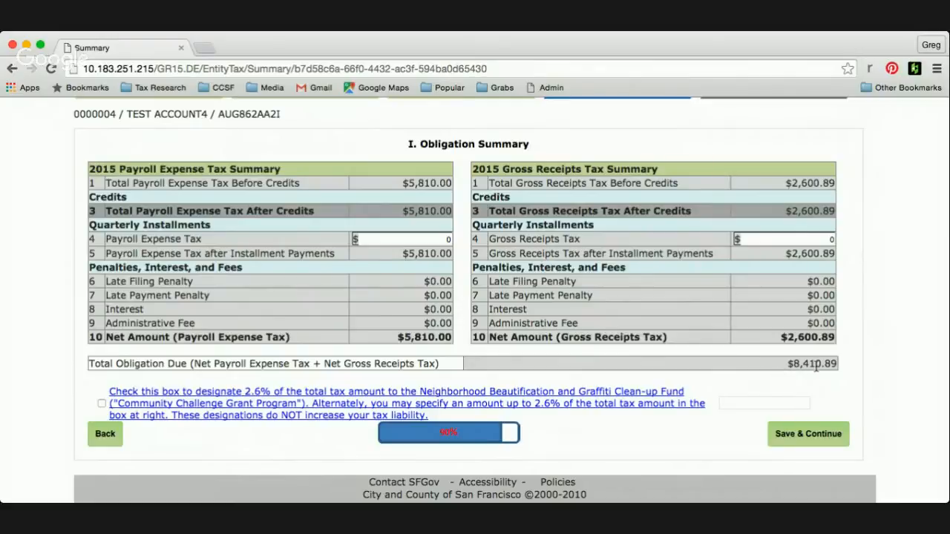
click(823, 238)
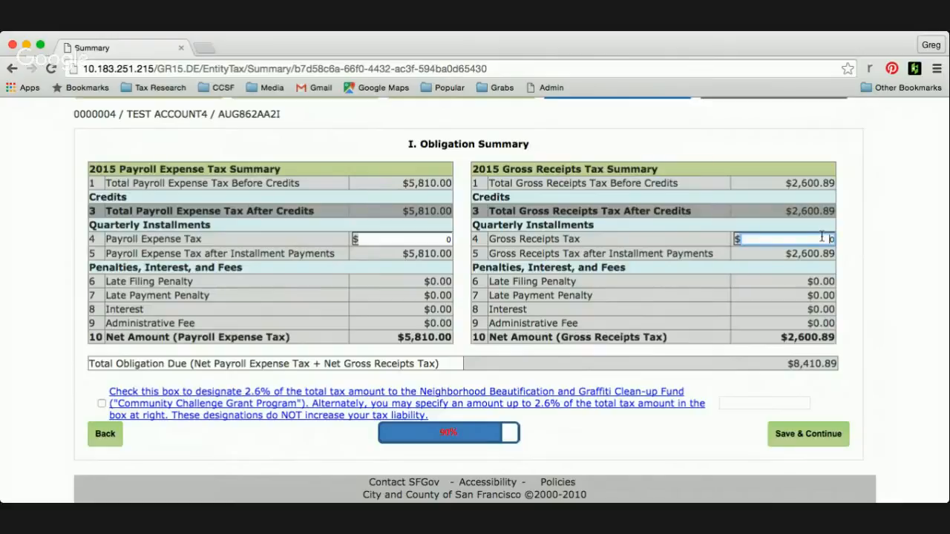
text(5)
text(000)
click(853, 358)
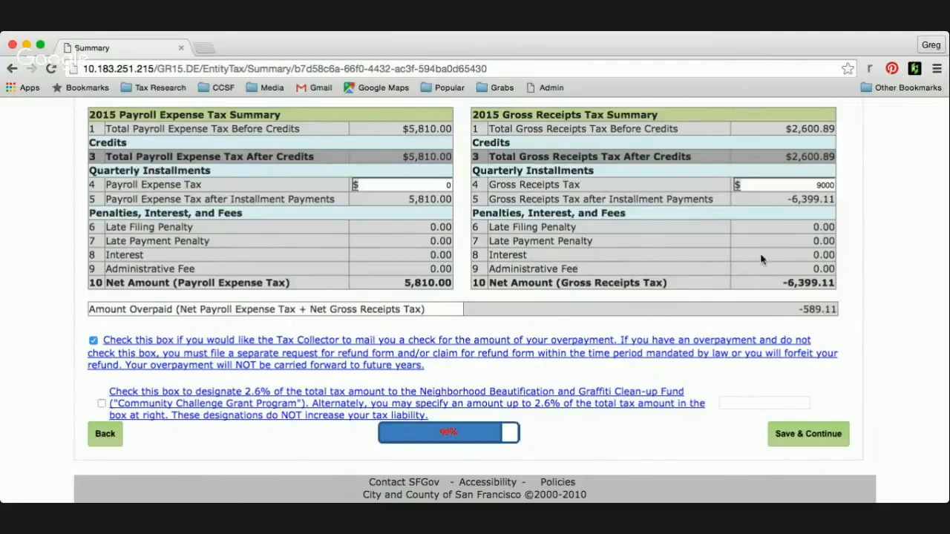
drag(815, 185, 855, 185)
text(0)
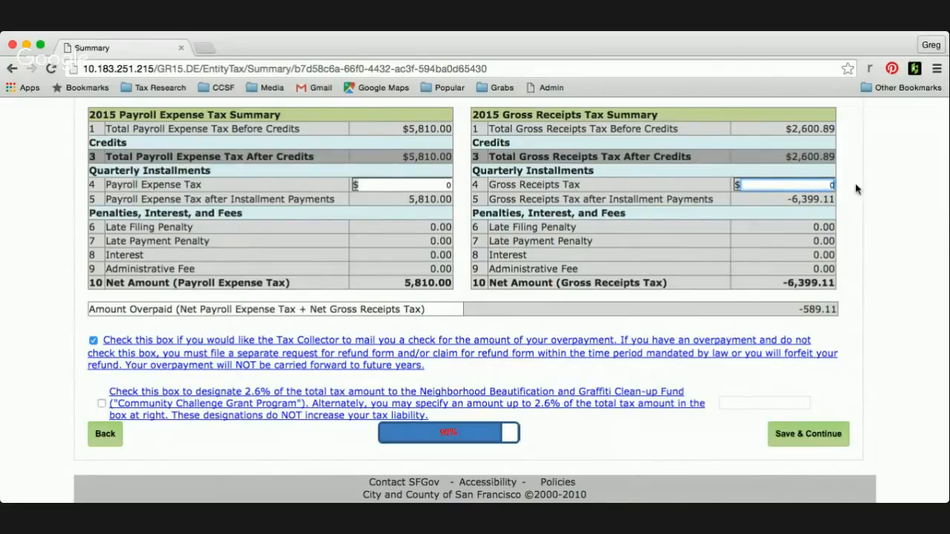
click(867, 235)
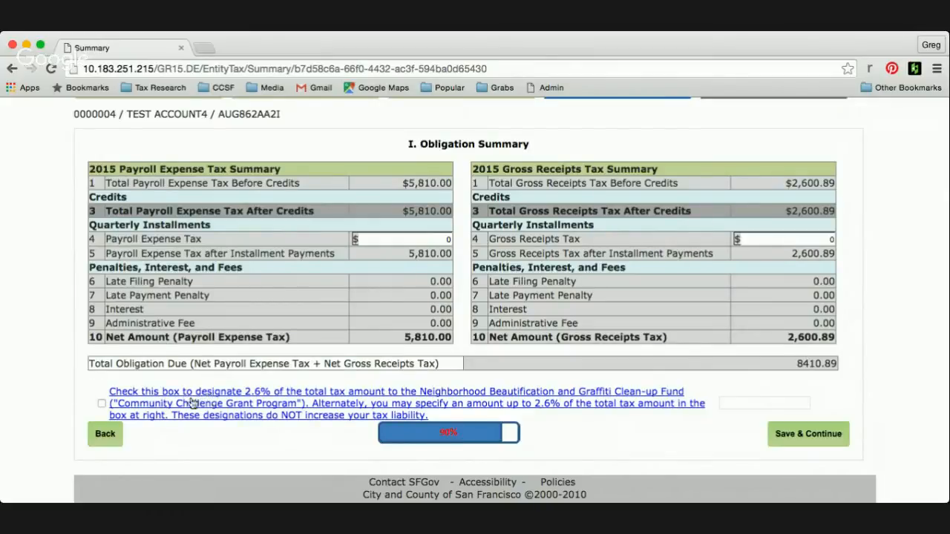
Designate the graffiti clean-up donation and change its amount from 218.68 to 200.
click(102, 404)
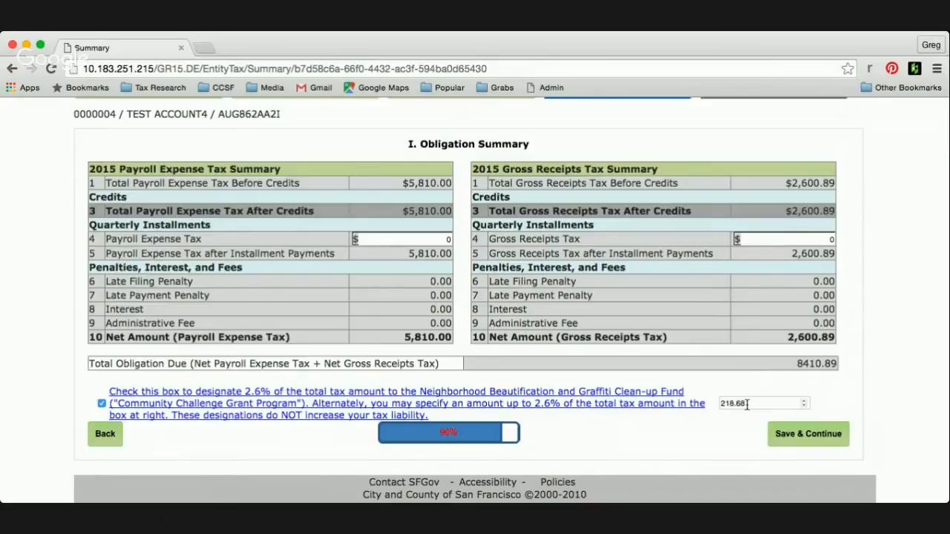
drag(746, 404, 696, 402)
text(200)
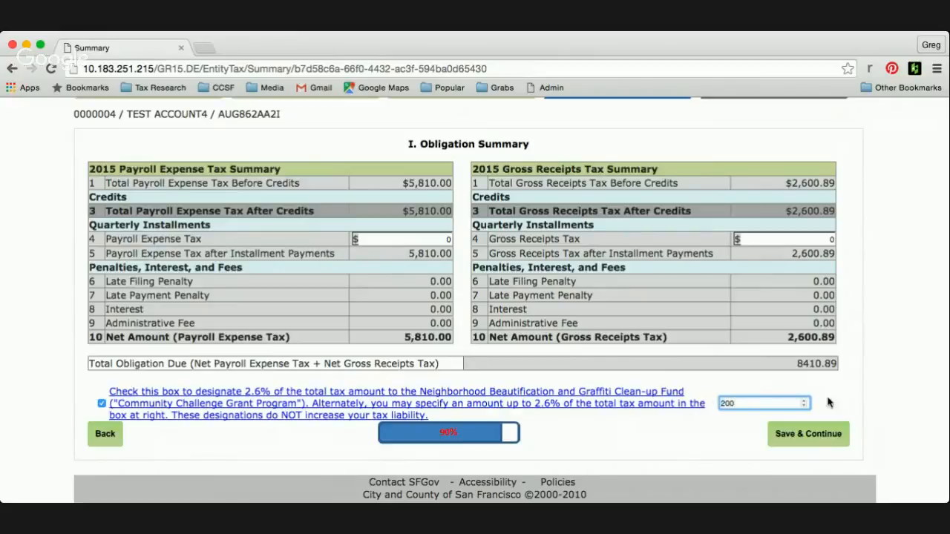
click(877, 401)
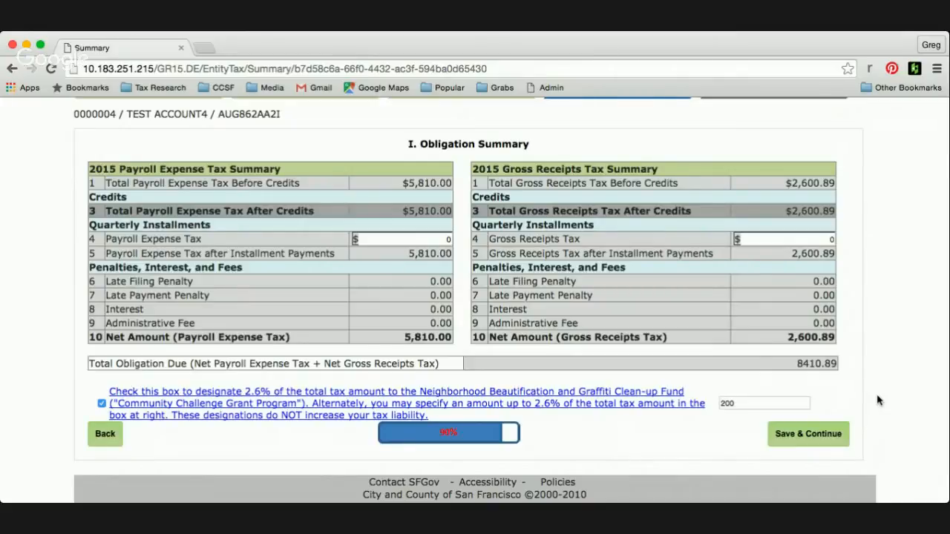
Clear the donation amount and re-tick the donation to restore 218.68.
click(728, 402)
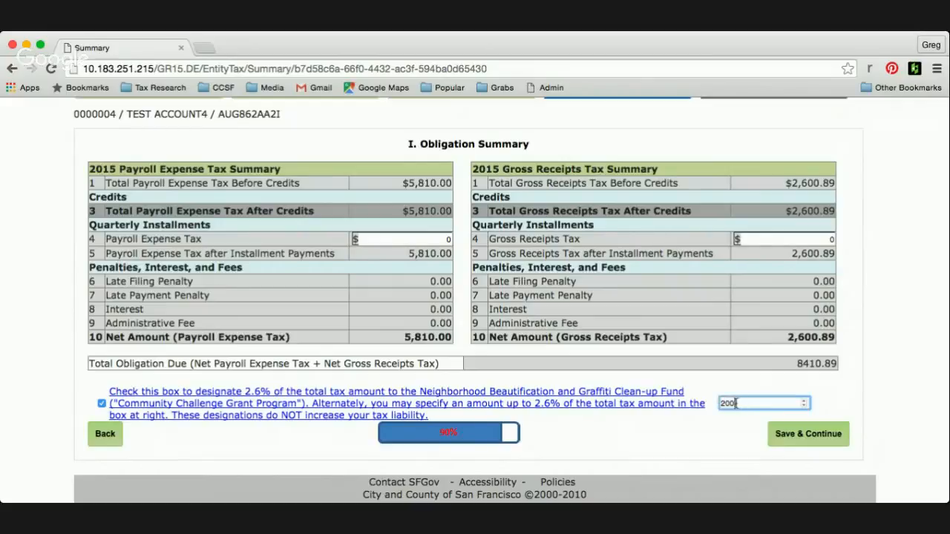
key(BackSpace)
key(BackSpace)
key(BackSpace)
click(103, 404)
click(103, 405)
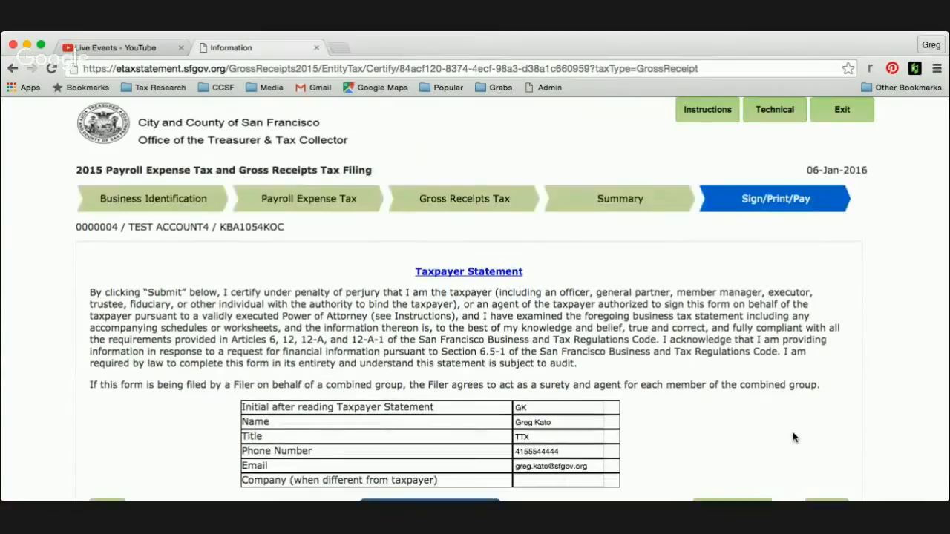
scroll(793, 437, down, 3)
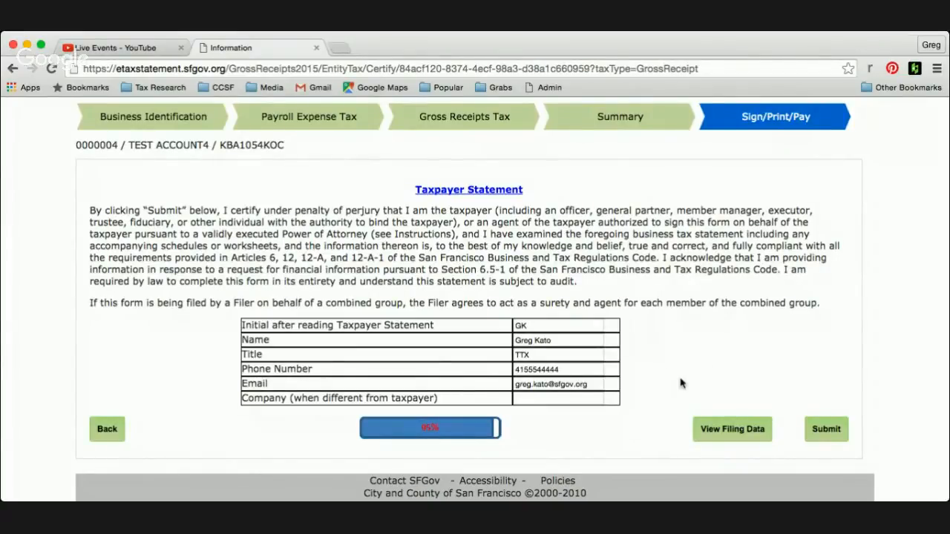
click(745, 439)
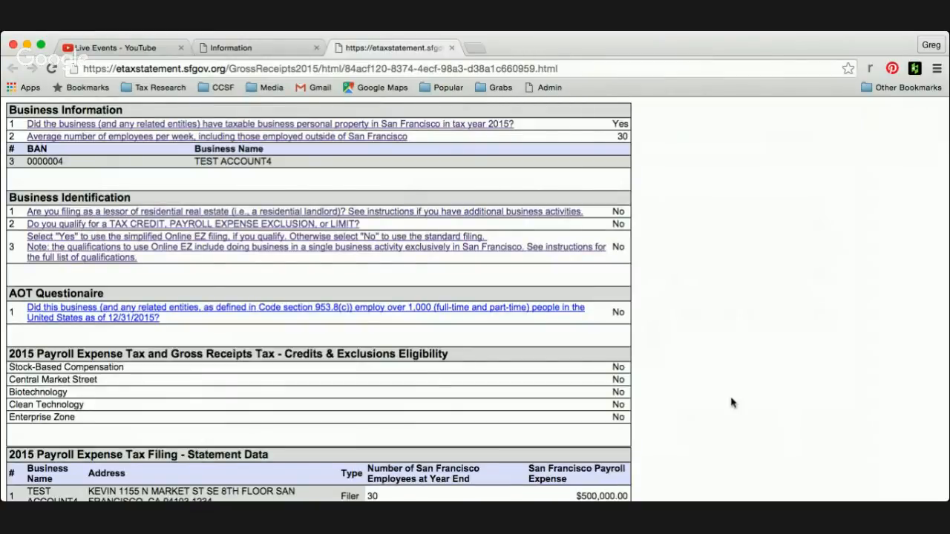
scroll(729, 398, down, 2)
scroll(729, 398, down, 15)
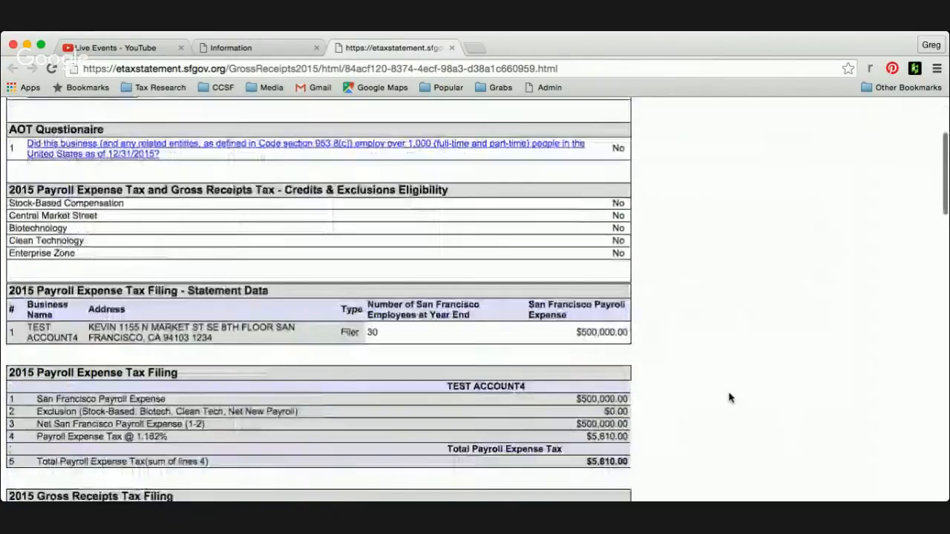
scroll(729, 397, down, 10)
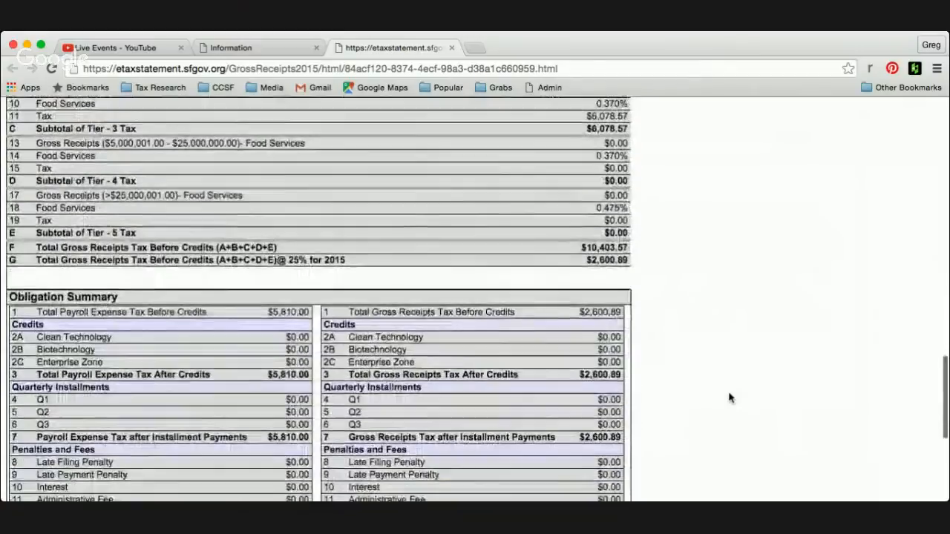
scroll(728, 398, up, 20)
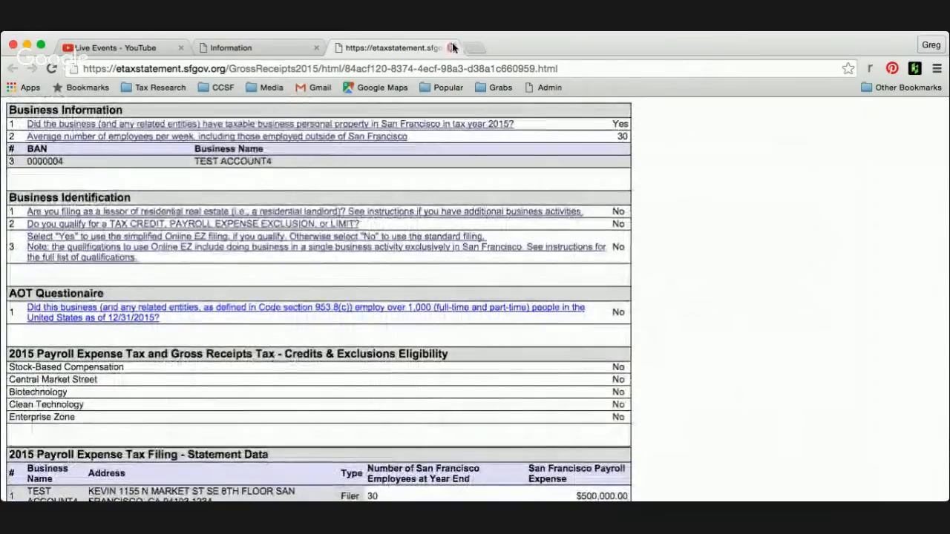
click(453, 47)
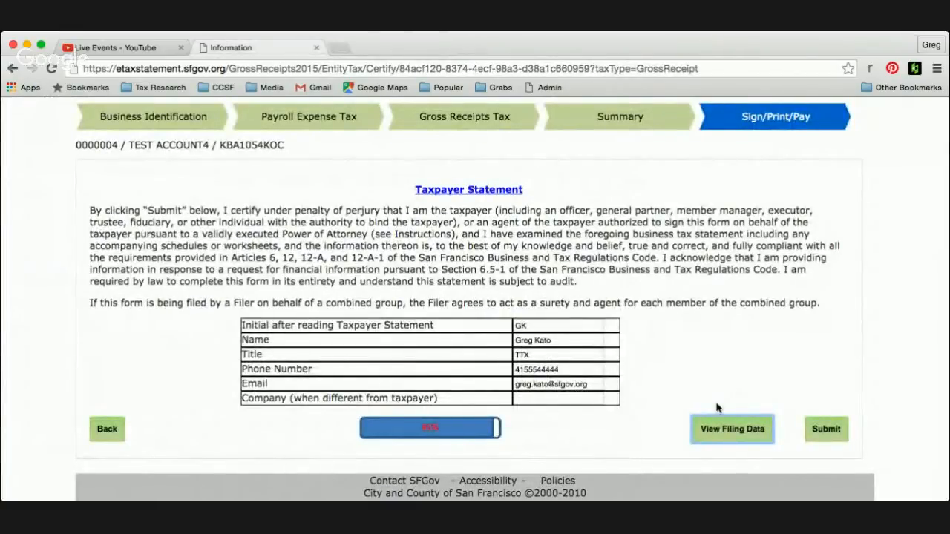
Submit the 2015 return, dismiss the Filing Submitted notice, and cancel the email-a-copy dialog.
click(837, 431)
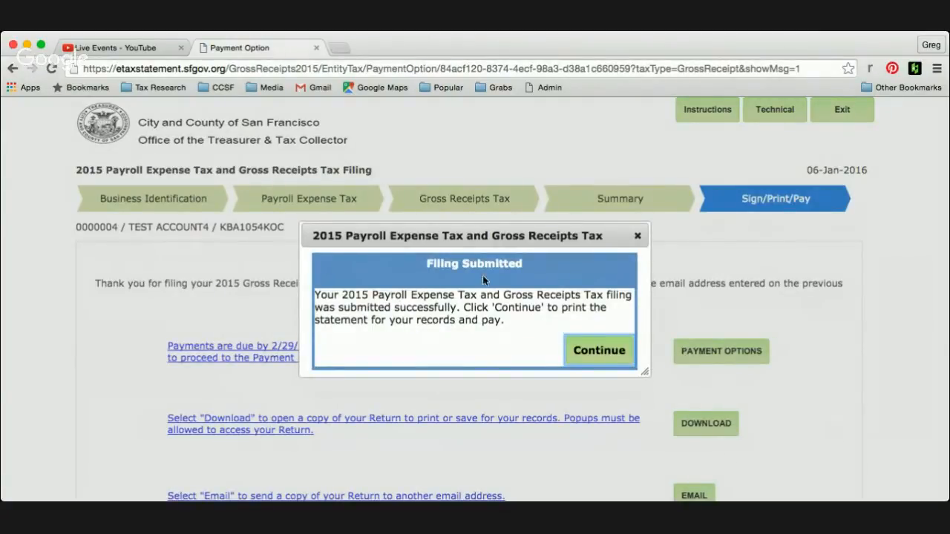
click(599, 352)
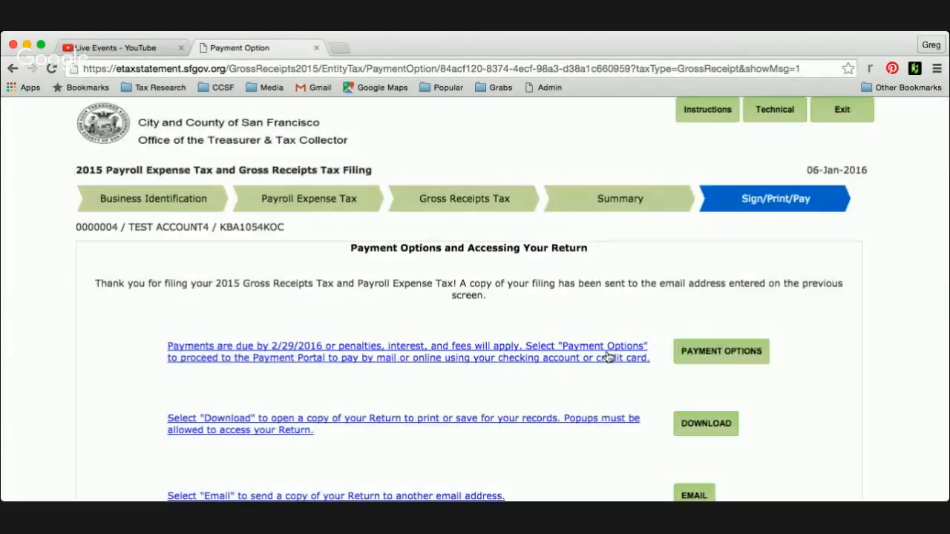
scroll(821, 385, down, 2)
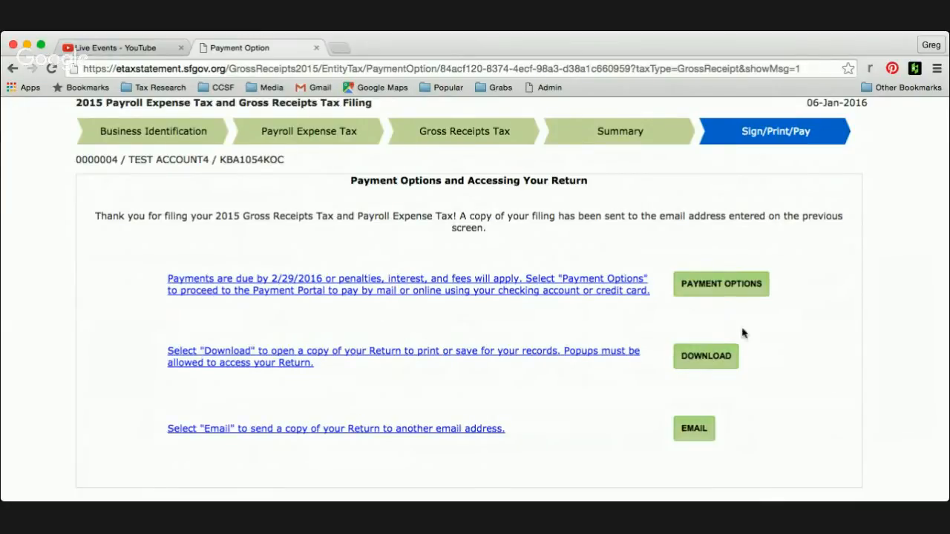
click(694, 430)
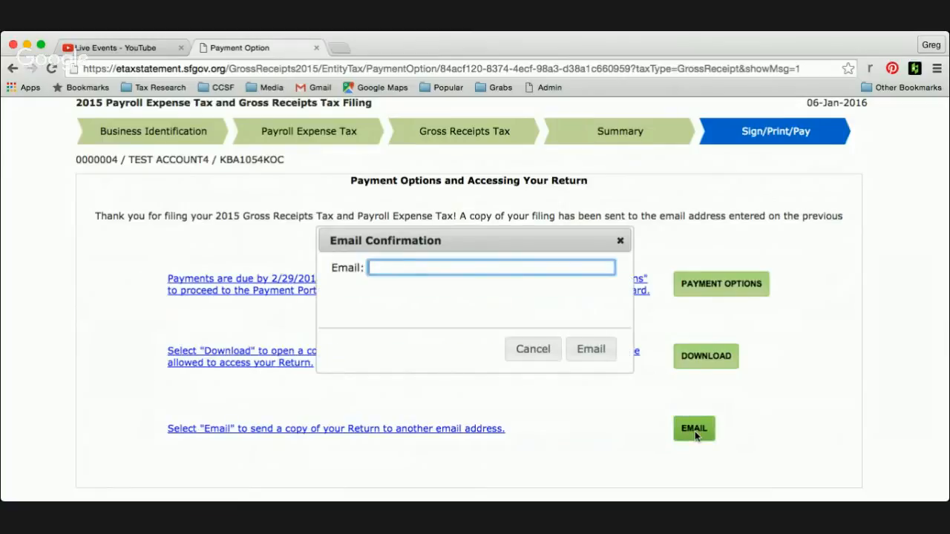
click(549, 350)
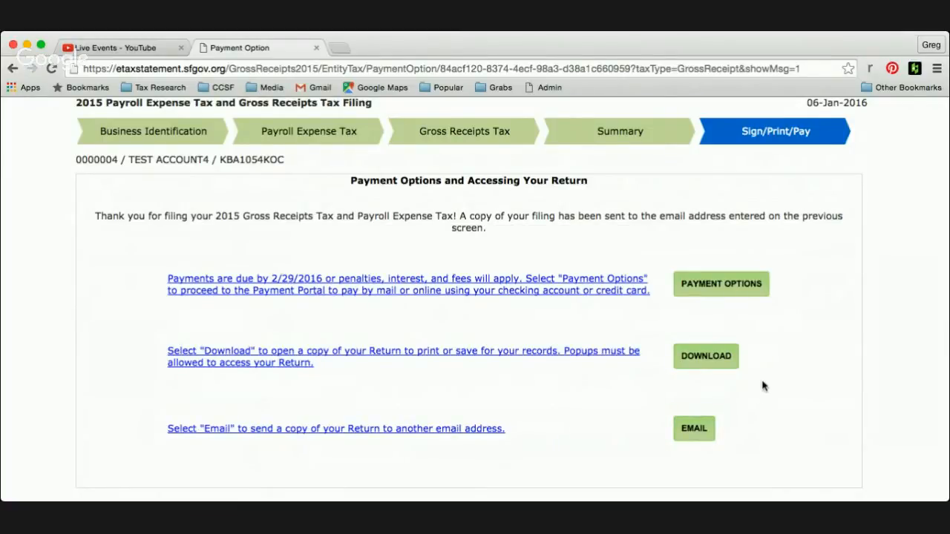
Open online payment and select the 2015/04 Payroll Expense and Gross Receipts bills.
click(724, 291)
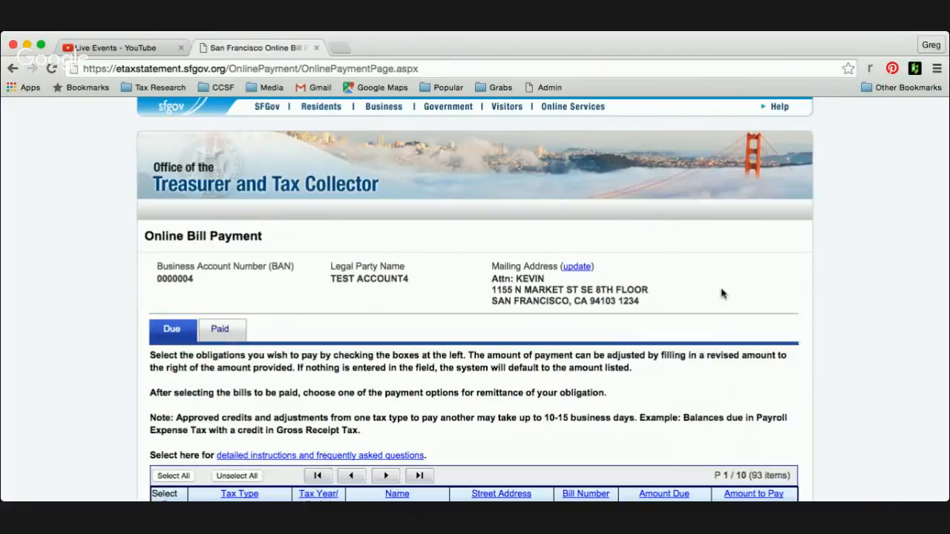
scroll(721, 294, down, 6)
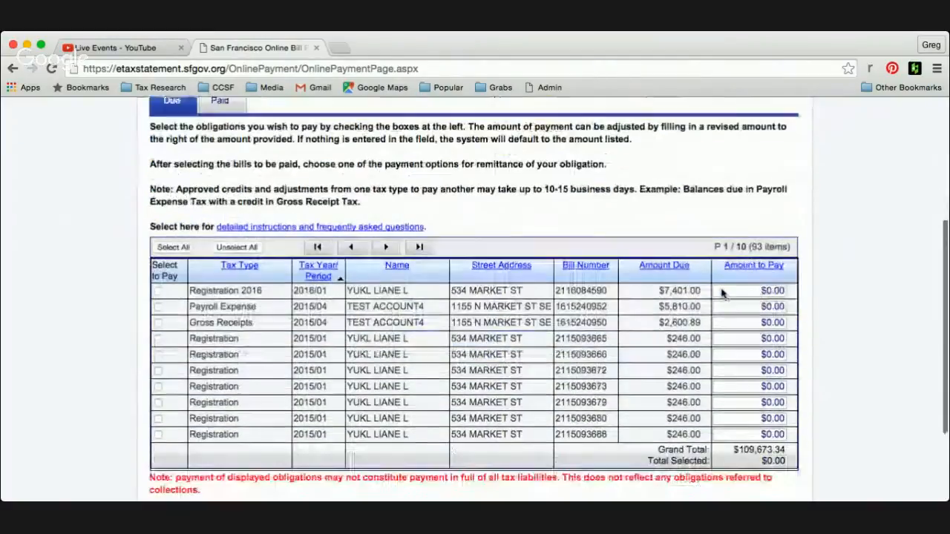
scroll(721, 293, down, 1)
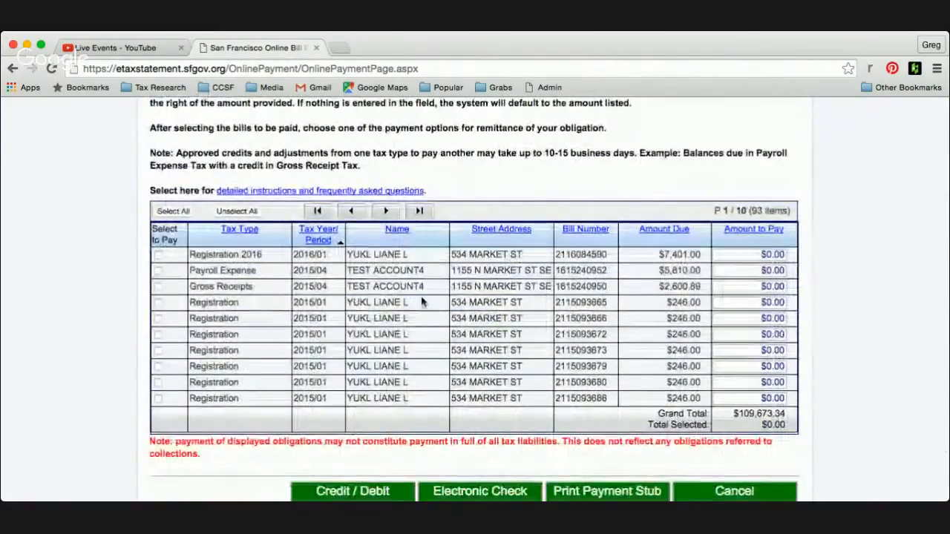
click(158, 271)
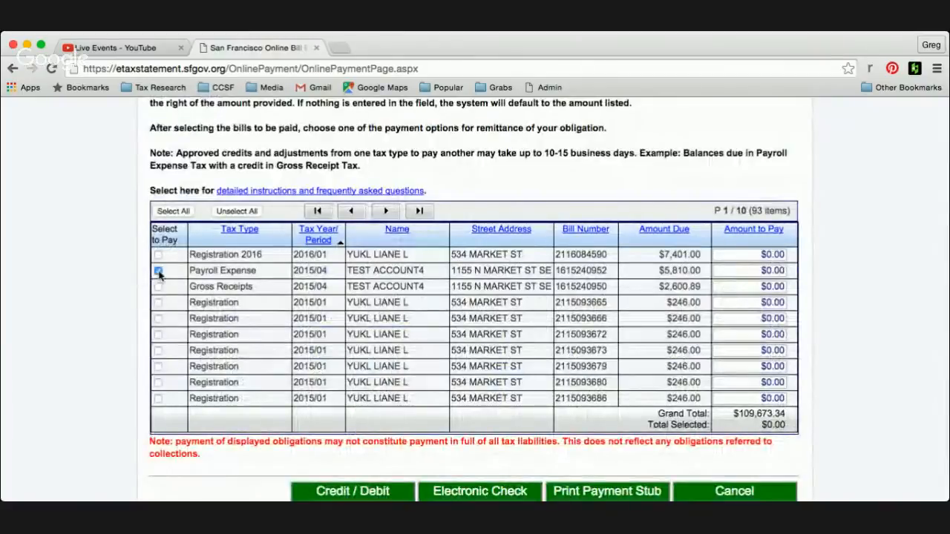
click(159, 289)
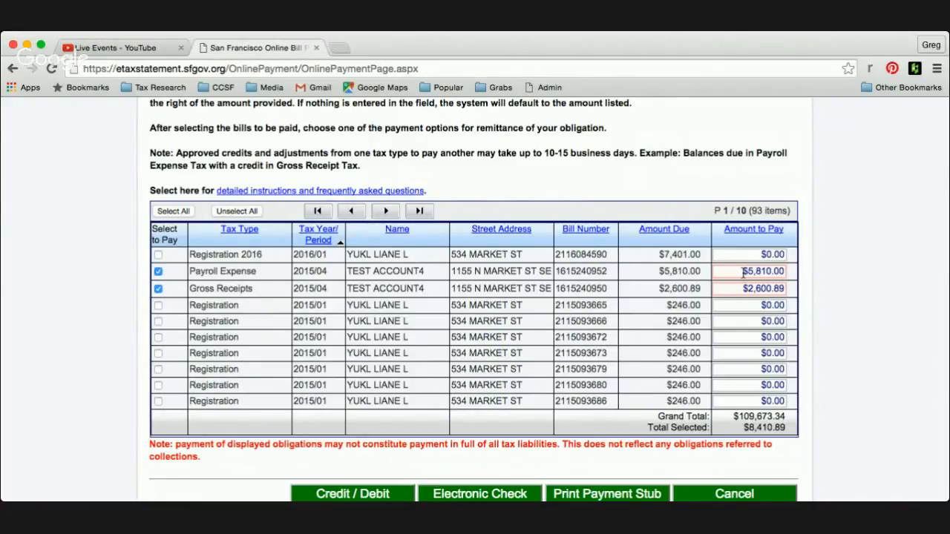
Keep the Payroll Expense amount at $5,810.00 and review the $8,410.89 total.
drag(743, 273, 786, 272)
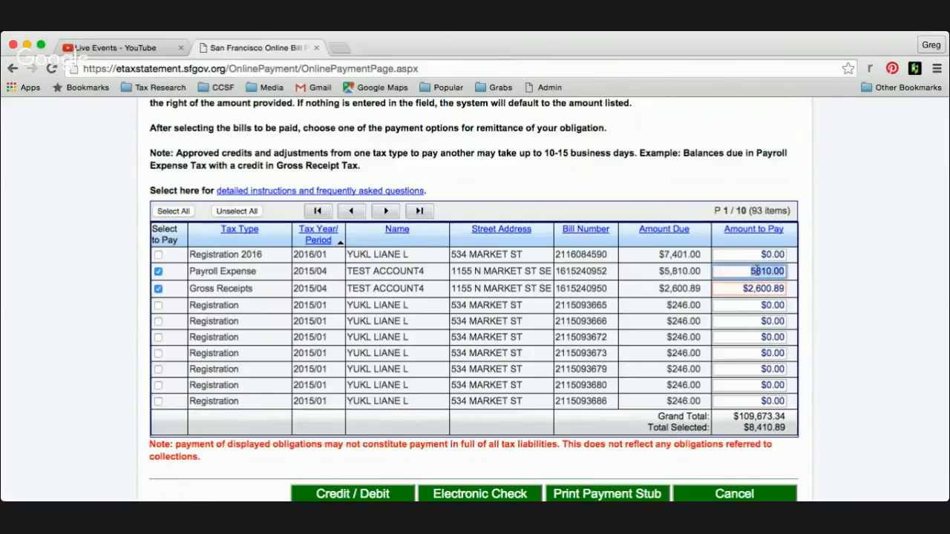
click(828, 271)
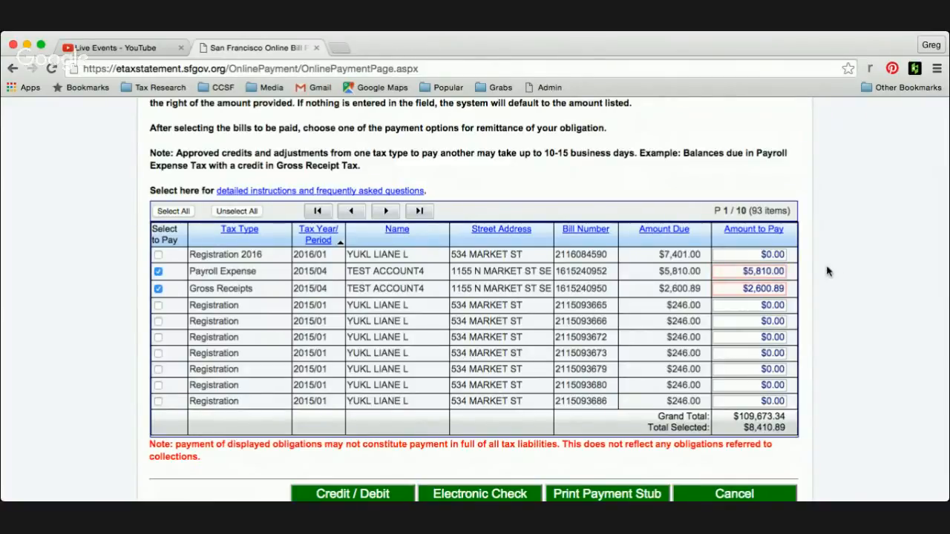
scroll(829, 270, up, 2)
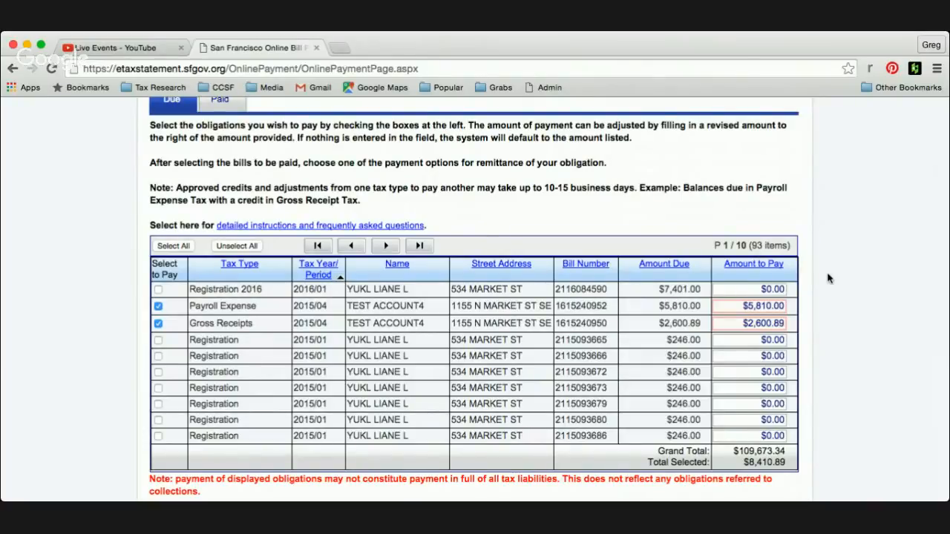
scroll(820, 305, down, 1)
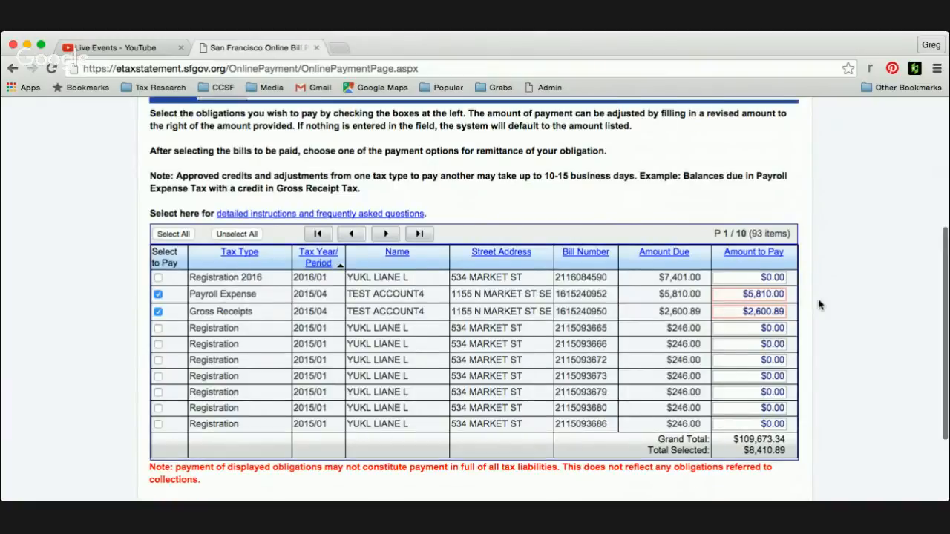
scroll(820, 305, down, 5)
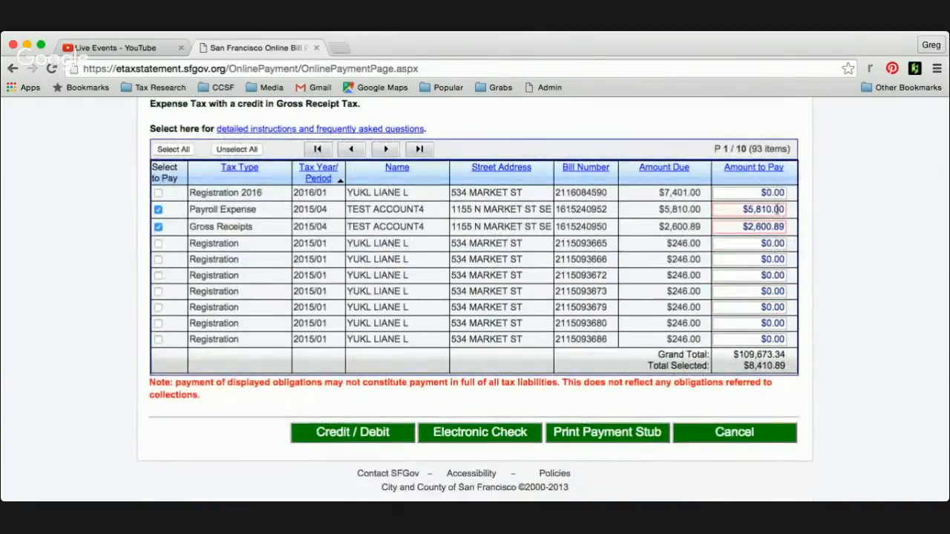
scroll(821, 358, down, 2)
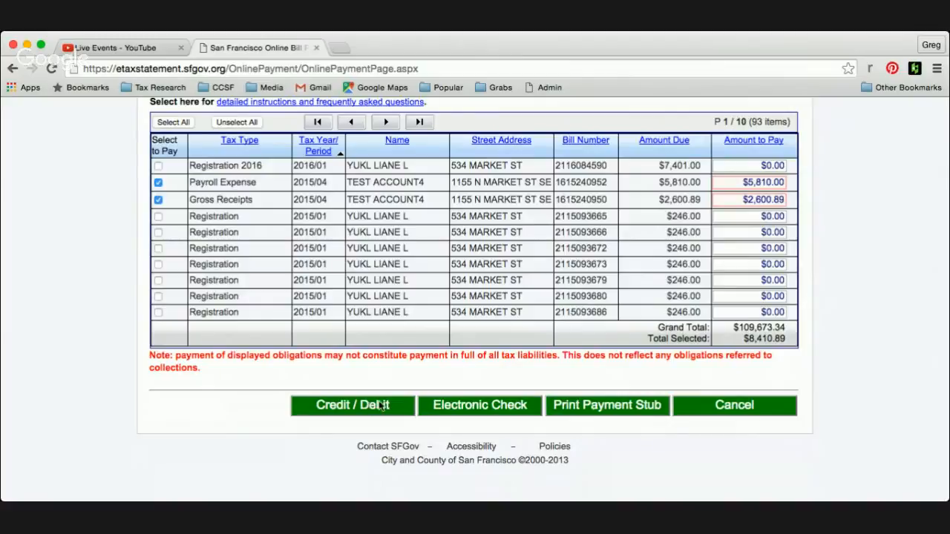
Generate the payment stub PDF for both bills showing $8,410.89 due.
click(615, 414)
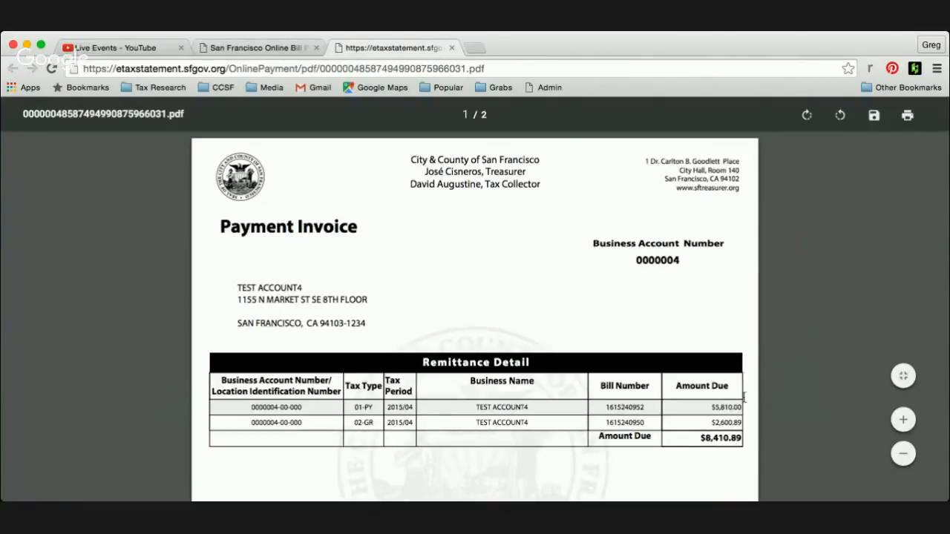
scroll(782, 406, down, 5)
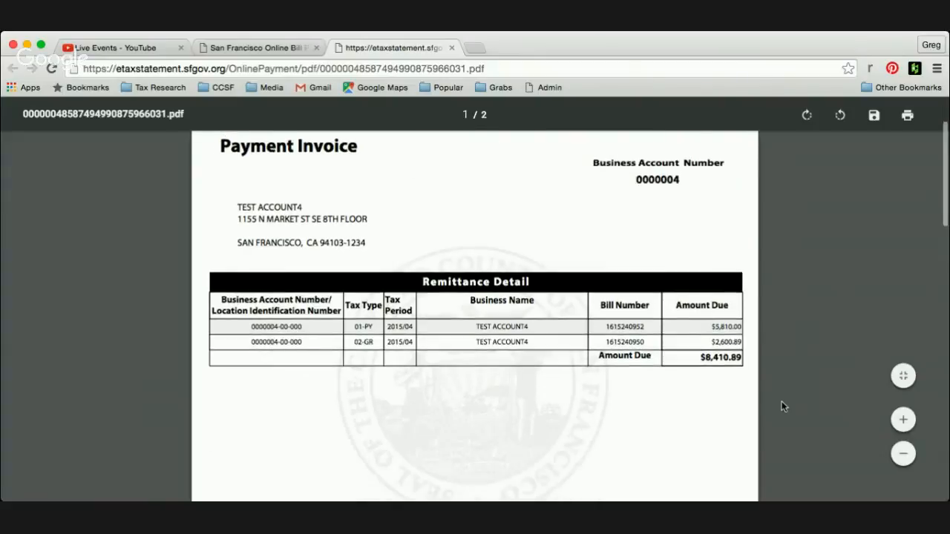
scroll(558, 231, up, 2)
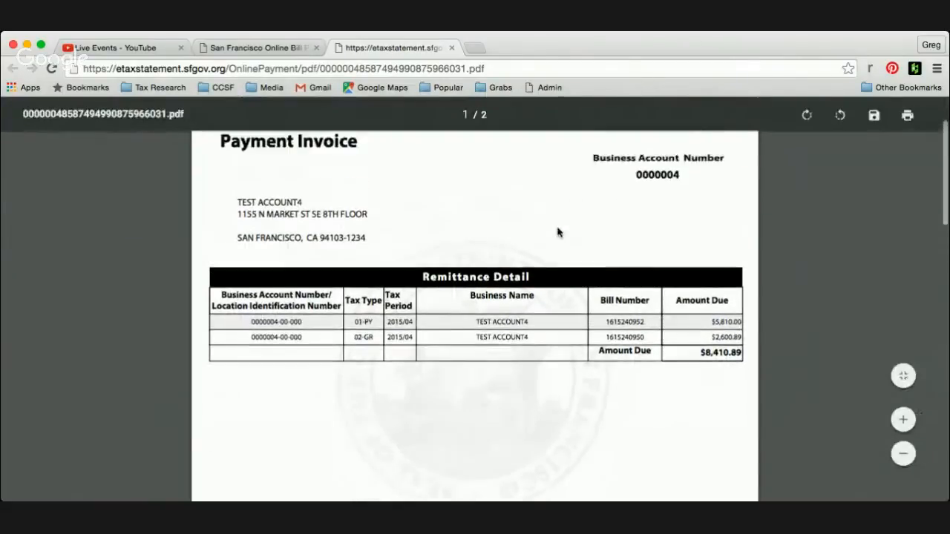
scroll(557, 233, down, 2)
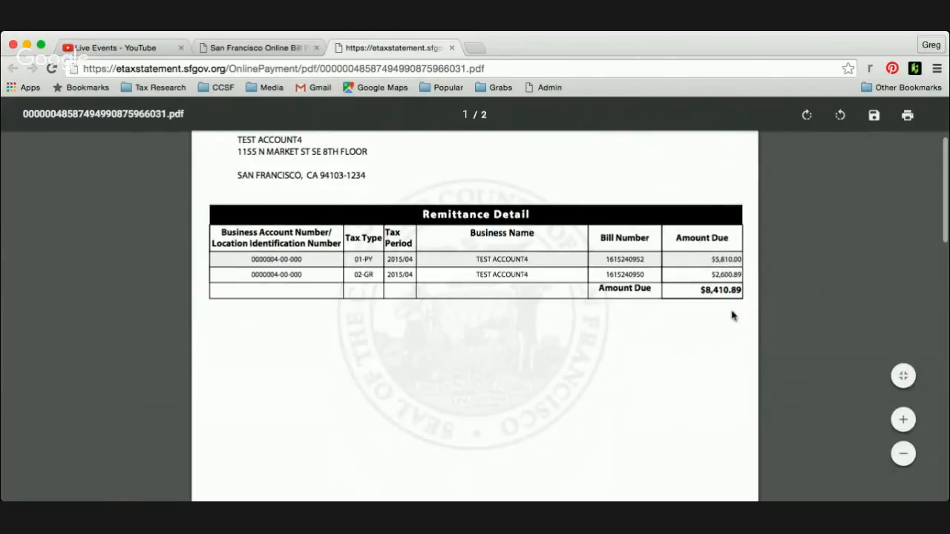
scroll(759, 370, down, 2)
scroll(759, 370, down, 8)
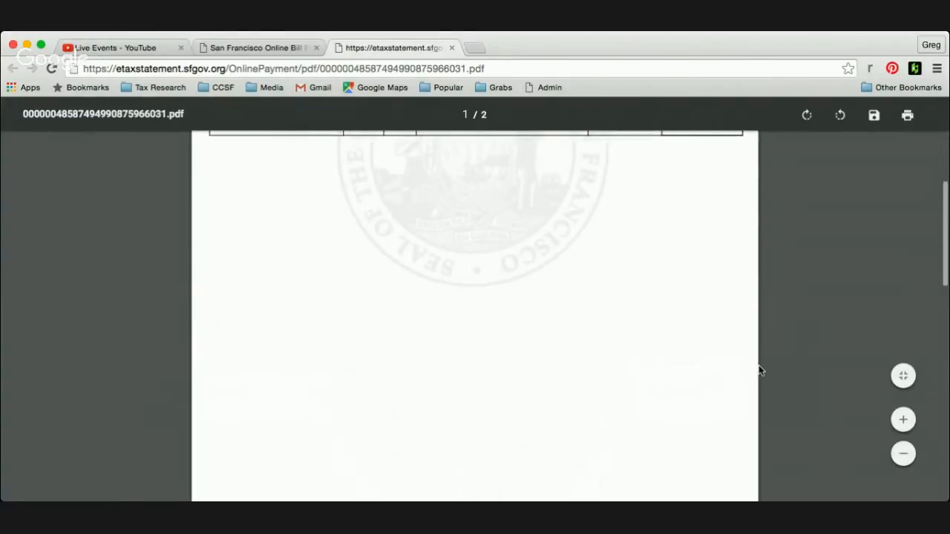
scroll(759, 370, down, 7)
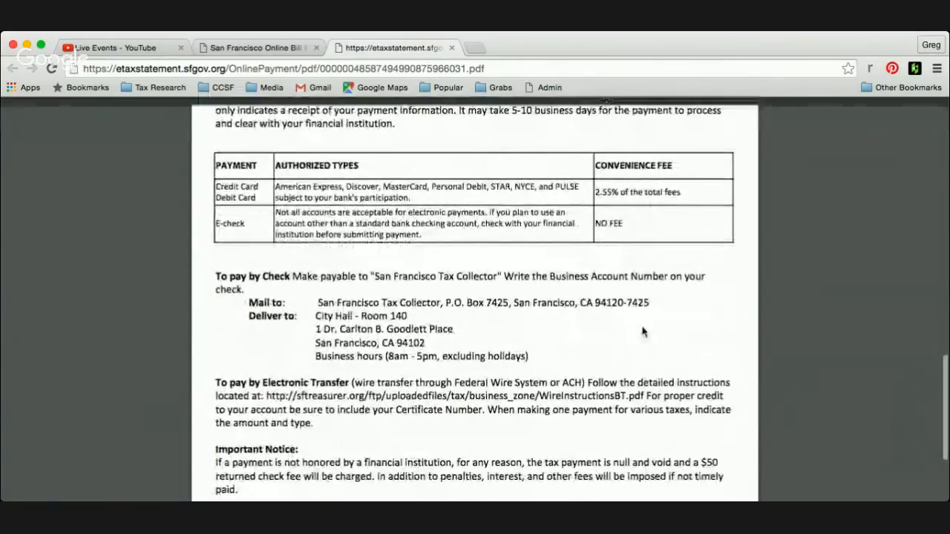
Highlight the mail-to P.O. Box and in-person delivery addresses on page 2.
drag(444, 303, 651, 303)
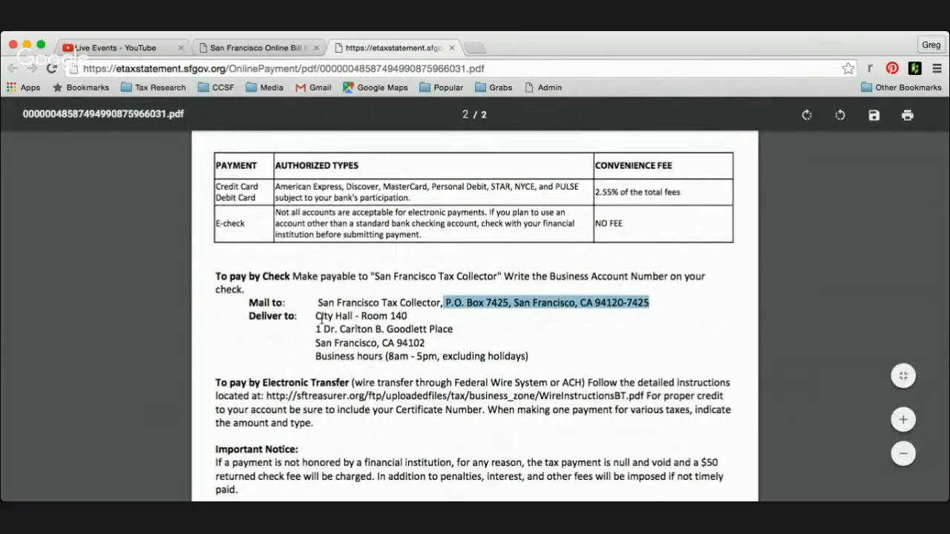
drag(318, 316, 426, 356)
drag(652, 304, 446, 301)
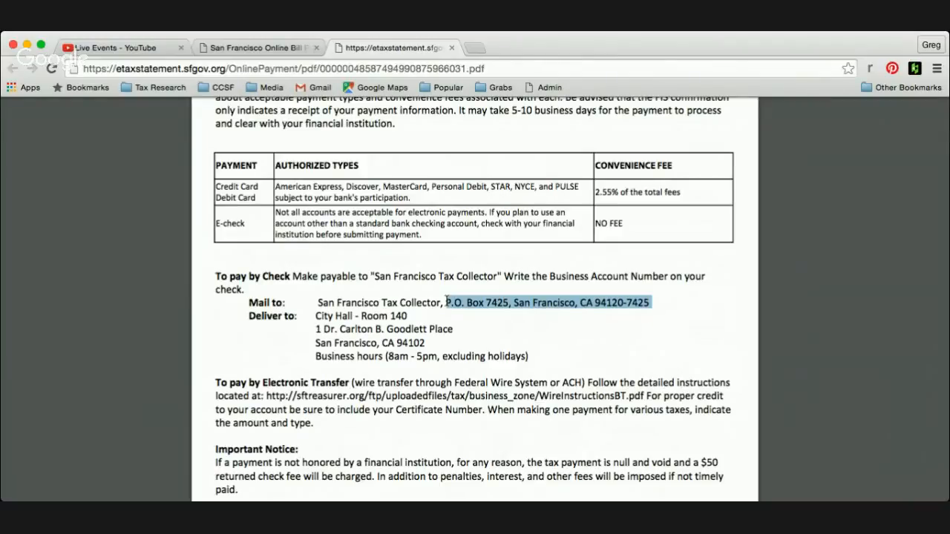
scroll(719, 307, up, 1)
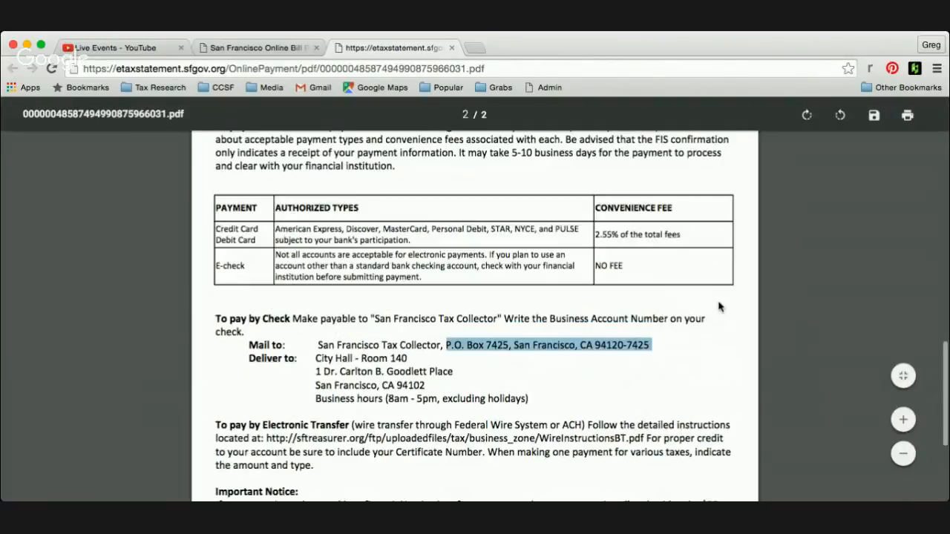
scroll(719, 306, up, 15)
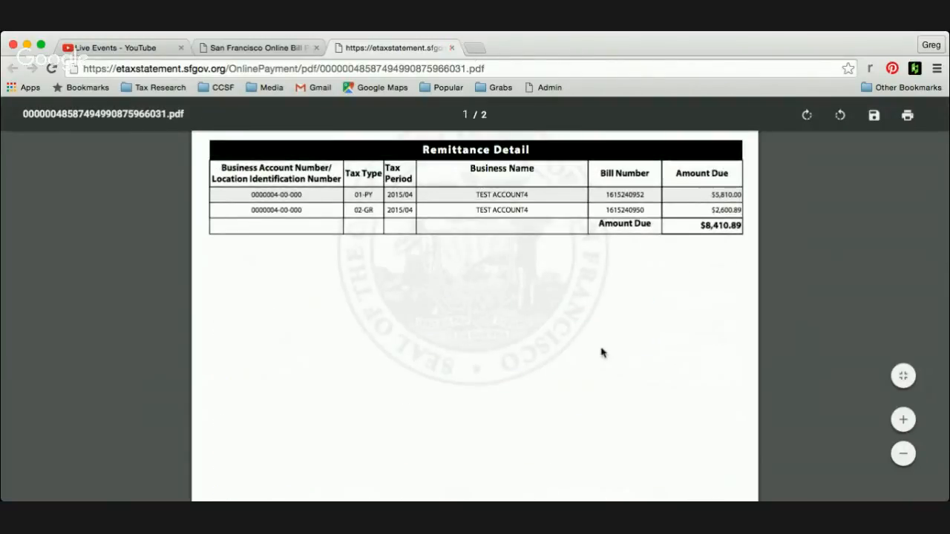